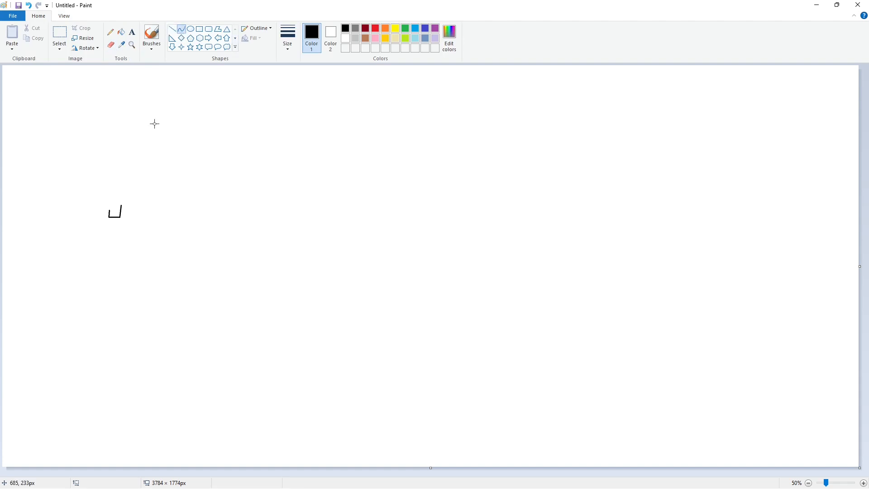
Draw the remaining curved black outline of a slanted letter S from its squared upper end to its lower hook
drag(121, 205, 110, 186)
mouse_move(98, 219)
mouse_down()
mouse_move(97, 241)
mouse_move(82, 219)
mouse_up()
click(82, 219)
mouse_move(110, 203)
mouse_down()
mouse_move(101, 210)
mouse_move(109, 234)
mouse_move(102, 218)
mouse_up()
drag(98, 256, 94, 265)
click(109, 252)
drag(109, 234, 74, 272)
click(111, 269)
click(166, 276)
Close the lower end of the S with a straight line and fill the letter black
click(172, 29)
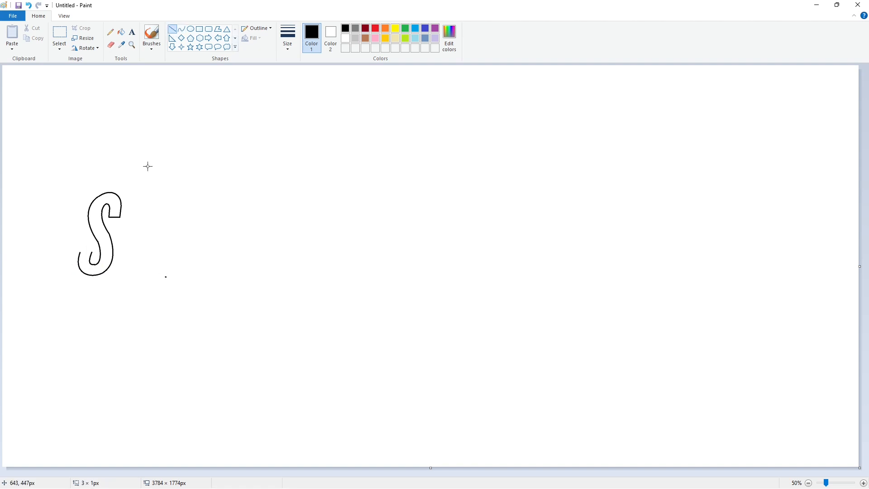
click(120, 34)
click(117, 198)
Place a copy of the S in the canvas's upper-left corner and erase the stray dots beside both letters
click(59, 33)
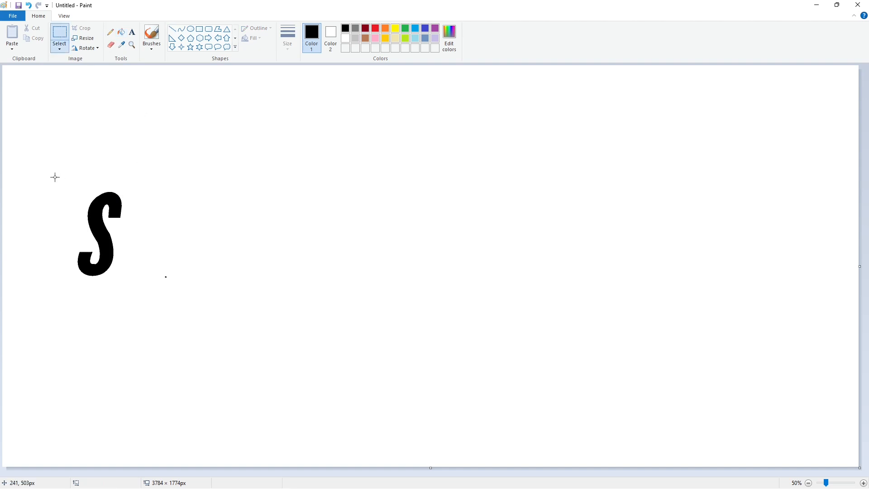
drag(37, 142, 189, 319)
key(ctrl+c)
key(ctrl+v)
click(64, 49)
click(81, 130)
drag(77, 157, 43, 116)
click(110, 44)
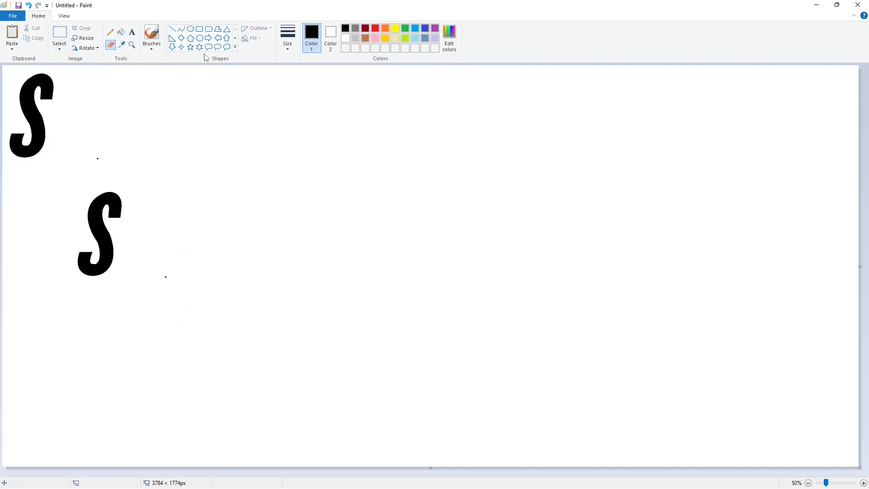
Draw a lavender rectangle extending rightward from the original S as a letter-height guide and fill it lavender
click(435, 38)
click(199, 29)
drag(110, 208, 299, 275)
drag(207, 208, 208, 210)
click(347, 240)
click(121, 32)
click(134, 213)
Draw the black outline of a slanted P beside the S, with two straight stem lines and a curved bowl
click(172, 29)
click(288, 36)
click(309, 82)
click(345, 28)
mouse_move(134, 204)
mouse_down()
mouse_move(111, 288)
mouse_move(133, 193)
mouse_move(120, 288)
mouse_up()
click(184, 265)
click(181, 29)
drag(144, 211, 128, 250)
key(Escape)
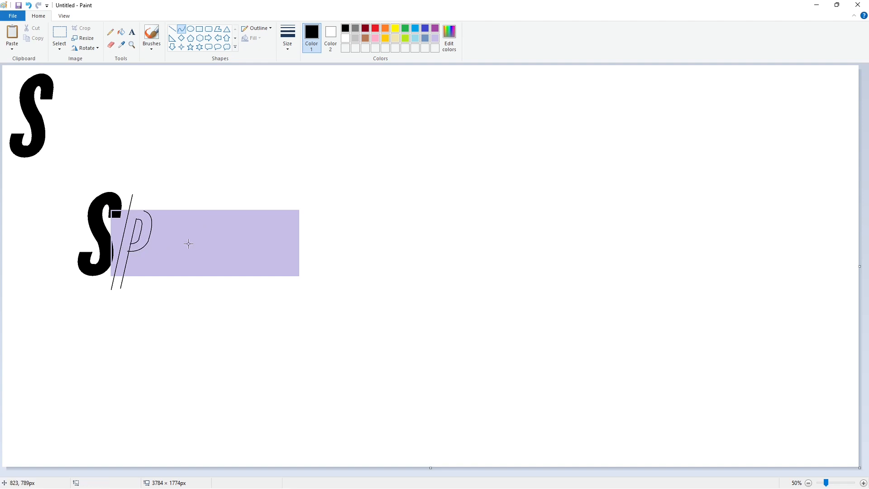
Close the top of the P's bowl and fill the letter black
click(121, 32)
scroll(644, 352, up, 1)
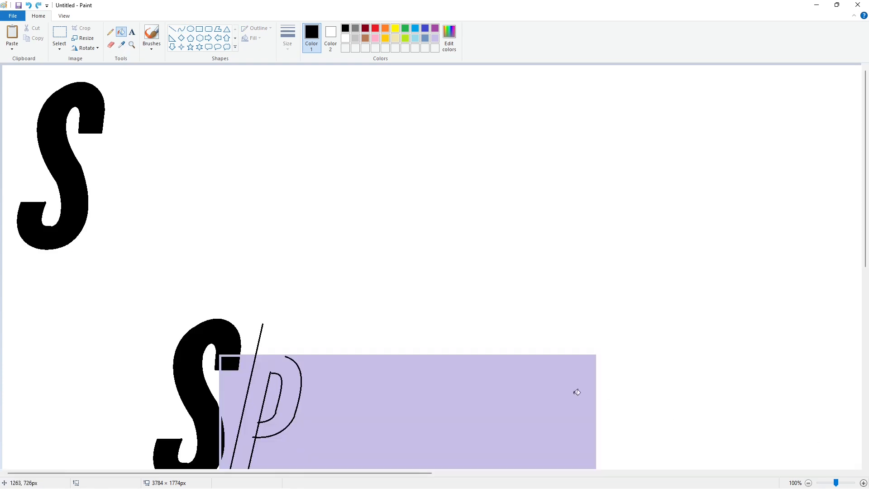
scroll(580, 384, down, 2)
scroll(176, 105, down, 2)
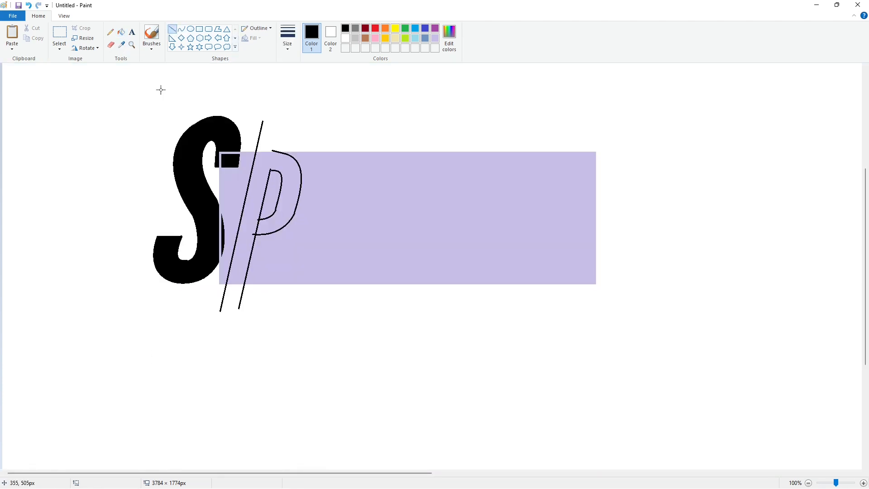
click(261, 188)
Smooth the P's bowl edge with thick lavender lines and cut off its overhanging stem lines with white ones
click(172, 28)
click(288, 36)
click(308, 93)
click(435, 38)
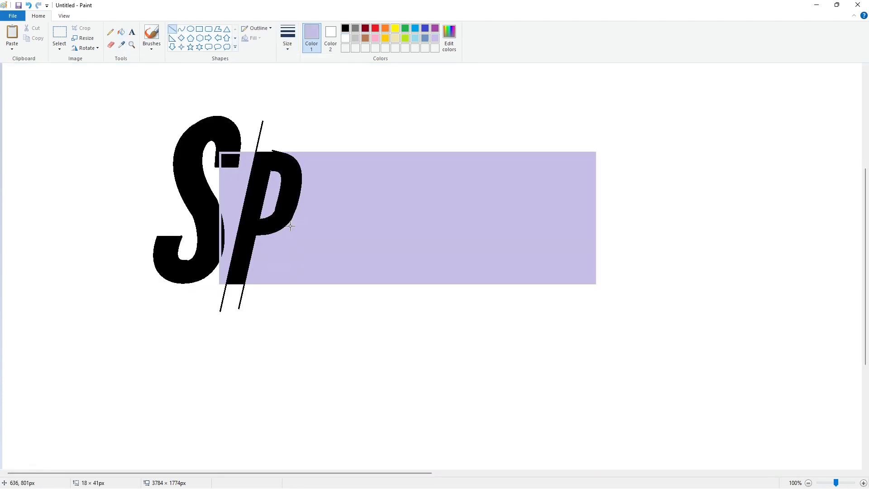
click(345, 29)
click(345, 38)
drag(252, 151, 294, 151)
key(ctrl+z)
drag(221, 288, 252, 288)
Fill the gap between S and P, the P's counter and the leftover stem line ends with white
click(121, 31)
click(233, 204)
click(270, 194)
click(261, 132)
click(222, 299)
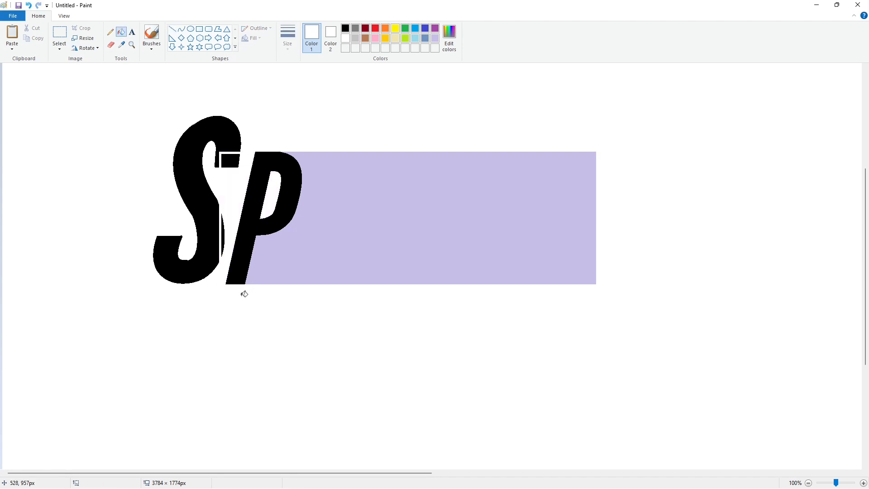
Draw three parallel slanted black lines beside the P as the upright edges of a letter E
ctrl+scroll(638, 414, down, 1)
click(172, 29)
click(288, 34)
click(308, 97)
click(345, 28)
drag(159, 208, 142, 290)
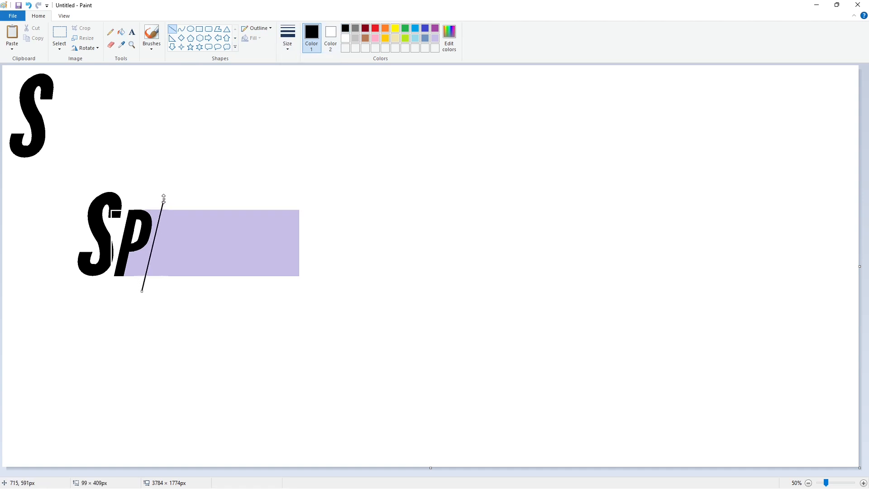
key(ctrl+z)
drag(159, 208, 143, 288)
drag(171, 208, 152, 293)
drag(183, 209, 164, 295)
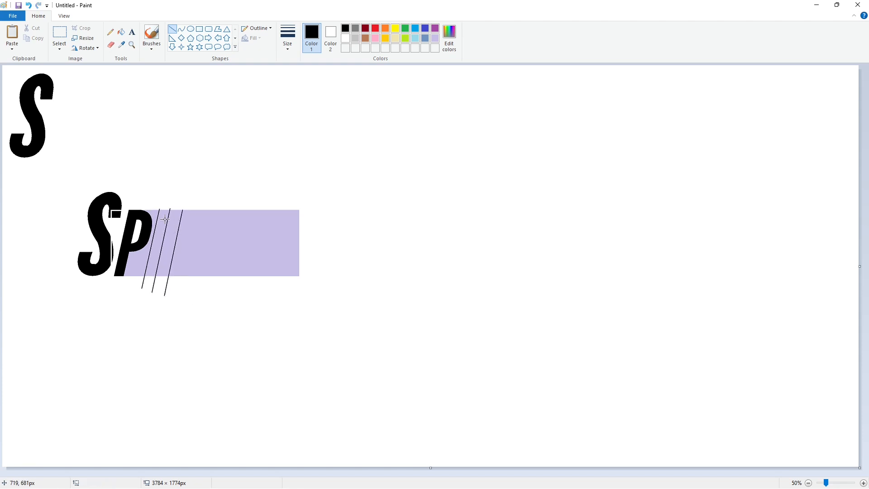
Draw four short horizontal black lines across the slanted lines to mark the arms of the E
mouse_move(181, 222)
mouse_down()
mouse_move(162, 221)
mouse_move(151, 267)
mouse_up()
click(191, 247)
click(204, 268)
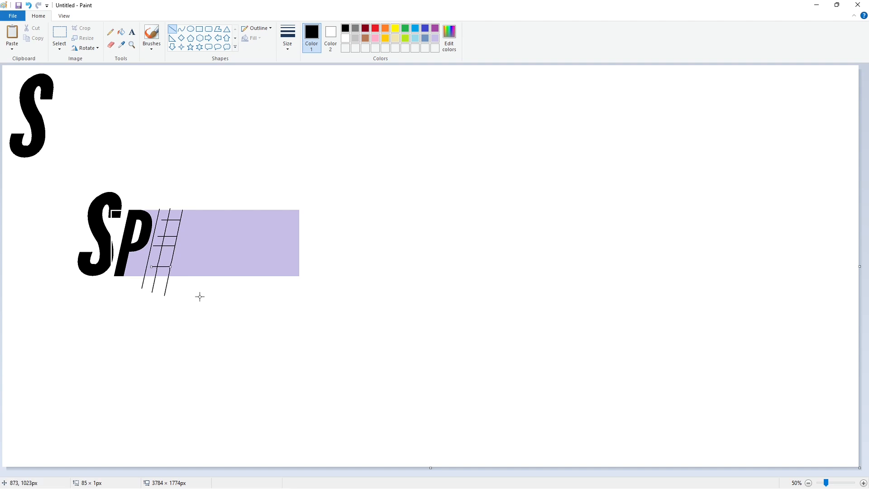
Fill the E's stem and its three arms black
click(121, 32)
click(155, 252)
click(175, 214)
click(169, 240)
click(164, 272)
Trim the E flush along its top and bottom edges with thick horizontal lines, using white along the bottom
scroll(624, 409, up, 1)
scroll(624, 409, down, 4)
click(435, 38)
click(172, 28)
drag(310, 147, 373, 147)
click(345, 38)
click(388, 139)
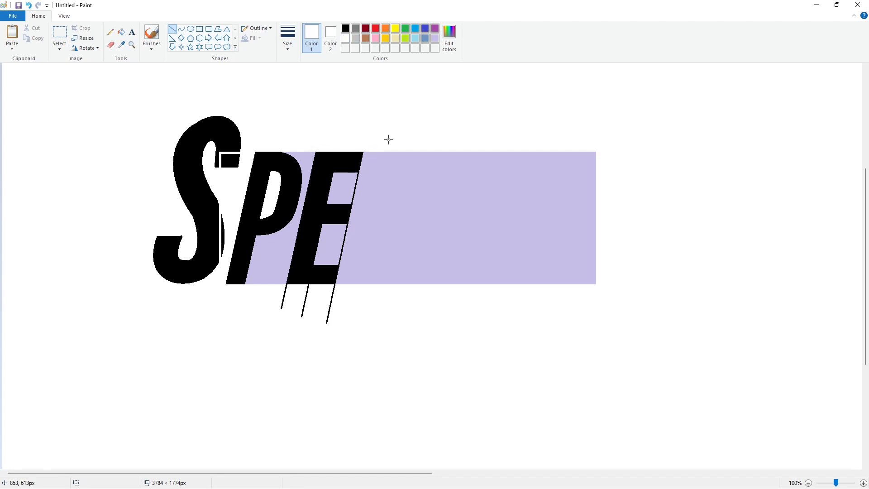
drag(282, 287, 349, 286)
click(356, 303)
Cut the leftover slanted line between the E's arms away from the arm ends with lavender lines
click(435, 38)
mouse_move(354, 174)
mouse_down()
mouse_move(365, 174)
mouse_move(374, 201)
mouse_up()
click(380, 197)
drag(343, 227, 364, 227)
drag(330, 260, 353, 260)
drag(351, 204, 346, 228)
click(372, 229)
Fill the leftover line pieces between the E's arms lavender, and the stubs below and the gap beside the P white
click(120, 32)
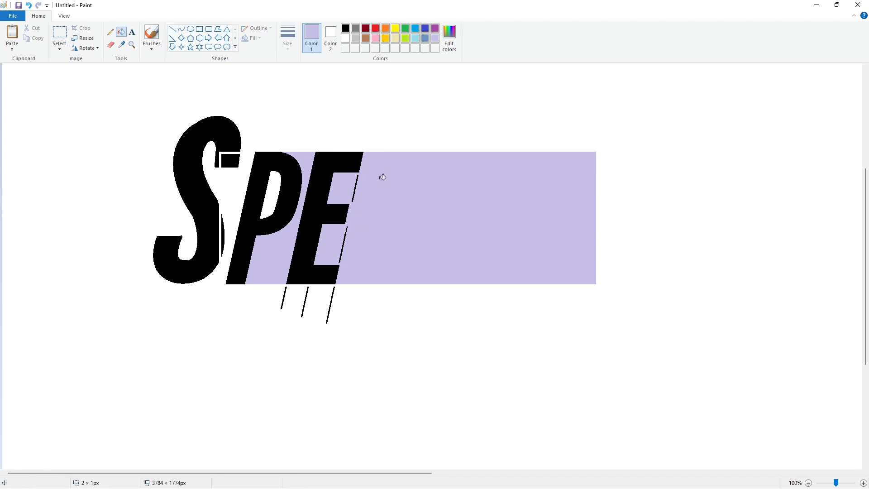
click(357, 185)
click(343, 248)
click(345, 38)
click(333, 299)
click(306, 298)
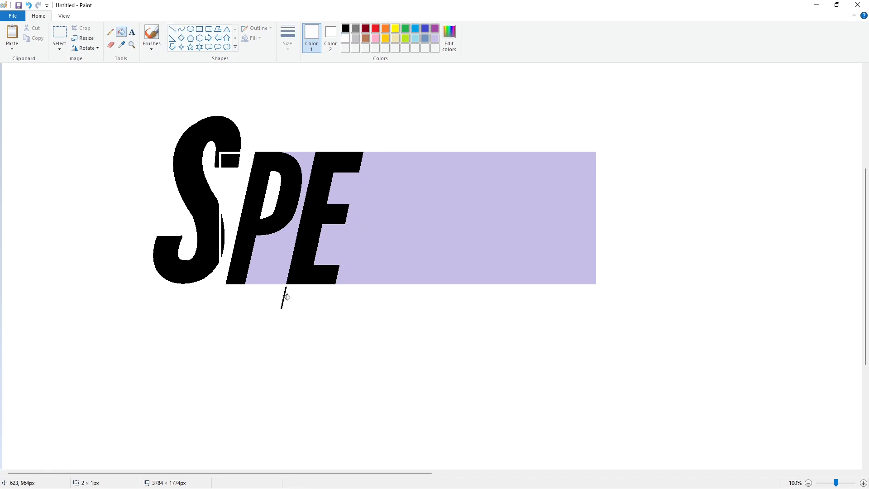
click(311, 169)
Start a slanted black letter C beside the E with its straight upper end and curved outer edge
scroll(729, 424, down, 1)
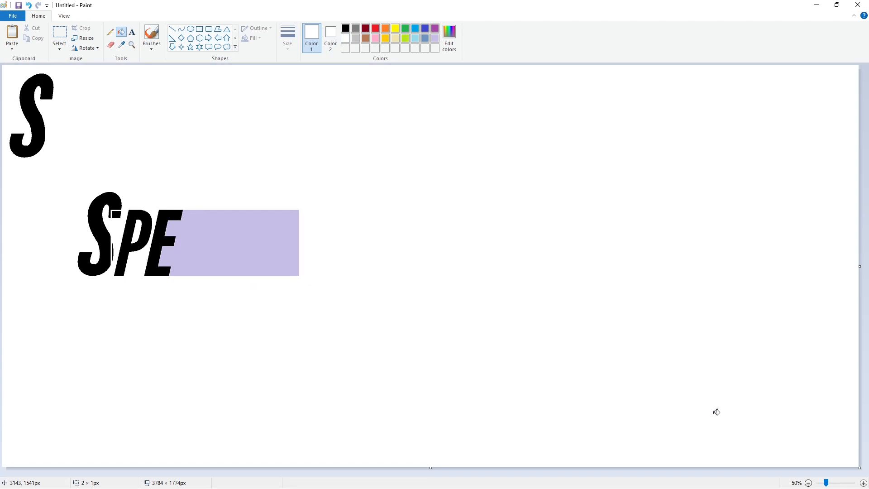
click(181, 29)
click(346, 28)
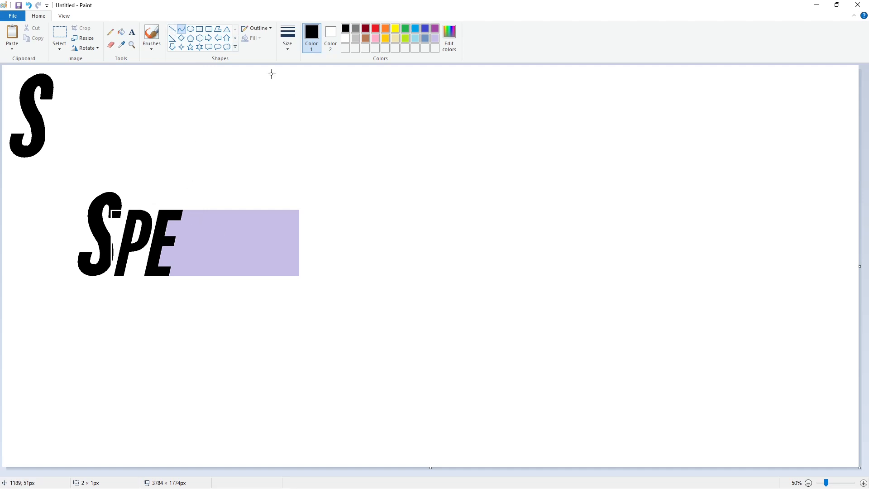
click(174, 29)
drag(204, 231, 198, 230)
key(ctrl+z)
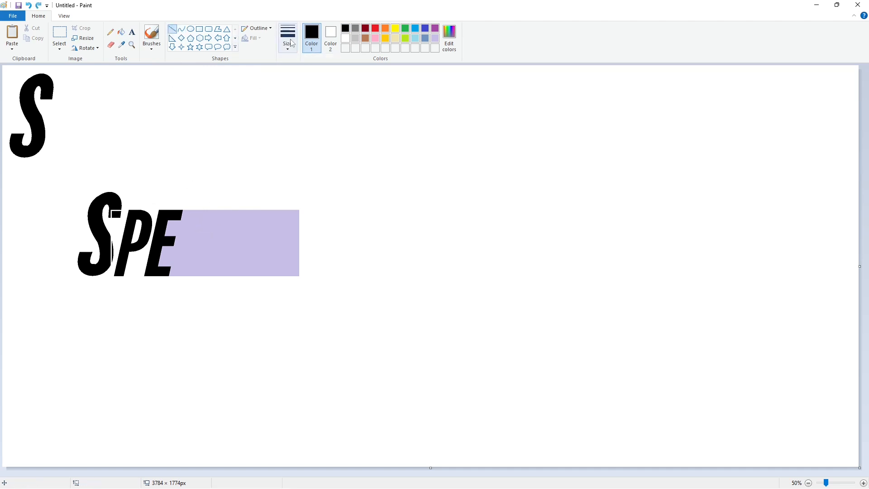
key(ctrl+z)
key(ctrl+z)
click(199, 230)
click(181, 29)
mouse_move(209, 220)
mouse_down()
mouse_move(184, 216)
mouse_move(190, 202)
mouse_move(173, 262)
mouse_up()
Add the C's inner curve, straight lower end and bottom curves to its outline
click(172, 29)
click(181, 29)
mouse_move(196, 217)
mouse_down()
mouse_move(183, 262)
mouse_move(190, 276)
mouse_move(176, 280)
mouse_move(202, 256)
mouse_move(193, 254)
mouse_up()
click(172, 29)
click(231, 250)
click(181, 29)
click(200, 267)
click(226, 267)
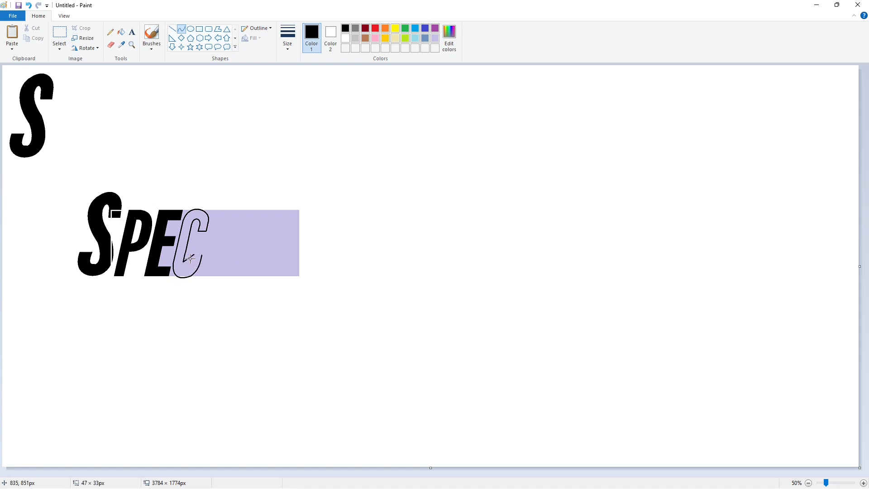
Close the C's outline, fill the letter black, and fill the gap between E and C white
click(172, 29)
click(121, 31)
scroll(455, 413, up, 1)
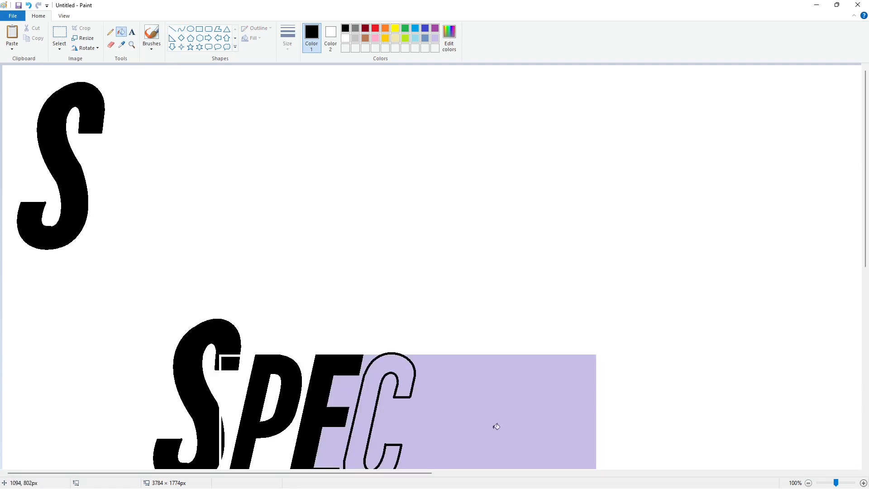
click(346, 38)
click(386, 163)
click(345, 29)
click(393, 157)
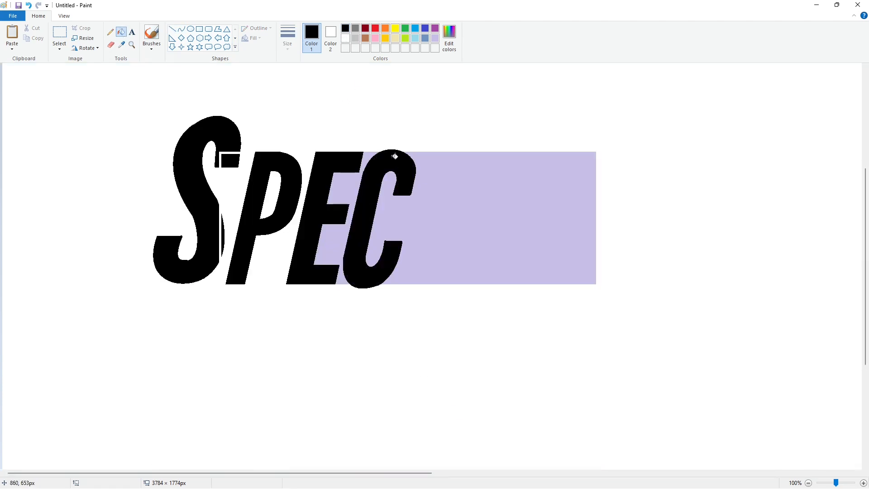
click(345, 38)
click(345, 176)
Draw two parallel slanted black lines beside the C and fill between them black to form a letter I
click(808, 483)
click(172, 28)
click(287, 39)
click(306, 78)
click(346, 28)
drag(216, 208, 198, 297)
drag(225, 209, 209, 288)
click(121, 31)
click(214, 244)
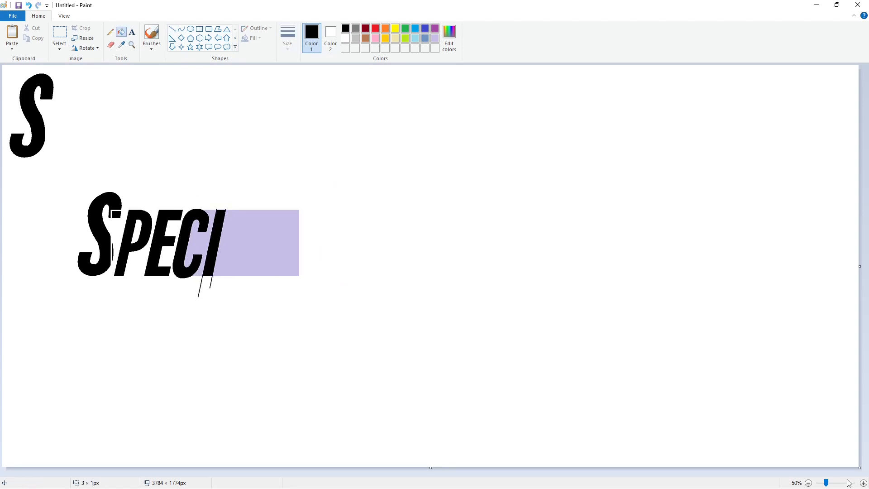
Trim the I flush with the guide block's top and bottom edges using thick white horizontal lines
click(863, 483)
scroll(338, 447, right, 3)
click(172, 28)
click(346, 38)
drag(360, 253, 331, 251)
click(373, 210)
click(356, 239)
drag(295, 387, 324, 387)
click(353, 408)
Fill the line stubs below the I and the gap between C and I with white
click(121, 31)
click(298, 397)
click(318, 396)
click(295, 321)
Outline a slanted letter A beside the I with thin black straight lines and fill its body black
click(809, 483)
click(172, 29)
click(287, 36)
click(309, 97)
click(345, 28)
drag(239, 209, 210, 291)
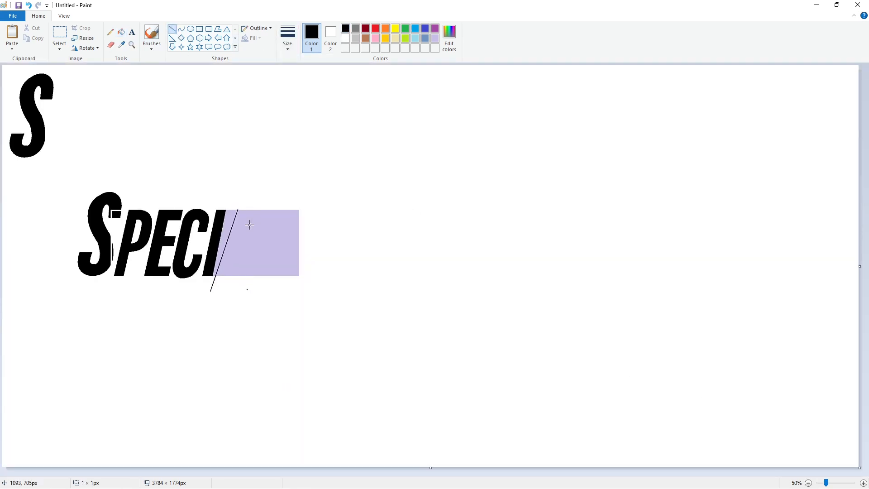
drag(251, 209, 244, 287)
drag(241, 222, 220, 290)
drag(241, 222, 233, 291)
click(121, 31)
click(245, 236)
Trim the new A flush with the guide block's top and bottom edges using thick white horizontal lines
click(863, 483)
drag(408, 473, 454, 473)
click(173, 29)
click(287, 38)
click(309, 102)
click(345, 38)
drag(375, 150, 418, 150)
click(440, 132)
drag(333, 289, 397, 289)
Fill the line stubs below the A and the lavender areas inside and beside it with white
click(121, 32)
click(335, 294)
click(352, 293)
click(375, 294)
click(394, 295)
click(357, 217)
click(382, 227)
ctrl+scroll(795, 462, down, 1)
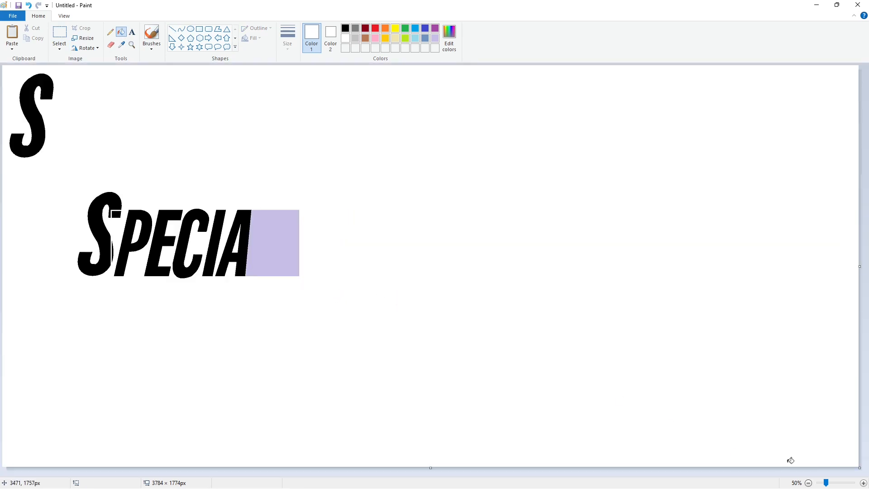
Outline a slanted letter L after the A with black straight lines, including its foot, and fill it black
click(172, 28)
click(287, 37)
click(308, 118)
click(345, 28)
mouse_move(261, 209)
mouse_down()
mouse_move(252, 297)
mouse_move(245, 292)
mouse_up()
click(285, 288)
mouse_move(272, 208)
mouse_down()
mouse_move(253, 284)
mouse_move(272, 278)
mouse_move(271, 286)
mouse_move(259, 266)
mouse_up()
click(354, 272)
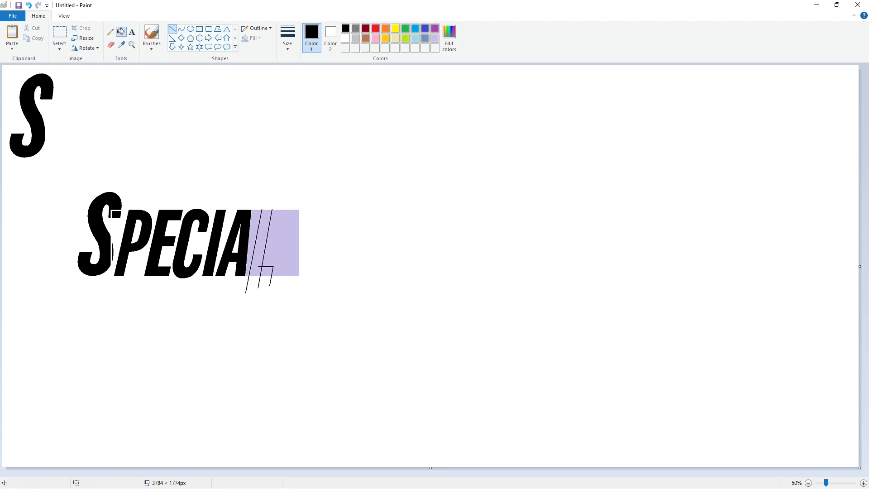
click(122, 32)
click(261, 247)
click(266, 272)
Trim the L flush with the guide block's top and bottom edges using thick white horizontal lines
click(863, 482)
drag(392, 473, 454, 473)
click(172, 29)
click(287, 38)
click(307, 99)
drag(386, 149, 427, 149)
key(Down)
key(Down)
click(345, 38)
click(355, 302)
drag(362, 289, 432, 289)
Fill the line stubs below the L and the remaining lavender guide areas around it with white
click(121, 32)
click(367, 293)
click(391, 293)
click(412, 295)
click(445, 241)
click(378, 209)
Copy the spare S from the canvas's upper-left corner and align the copy over the damaged S of SPECIAL
drag(399, 474, 317, 474)
scroll(199, 369, up, 5)
click(60, 37)
drag(9, 66, 137, 276)
key(ctrl+c)
scroll(226, 217, down, 4)
key(ctrl+v)
drag(51, 197, 187, 232)
key(Right)
key(Right)
key(Right)
key(Right)
key(Right)
key(Right)
key(Right)
key(Right)
key(Right)
key(Right)
key(Right)
key(Right)
key(Right)
key(Right)
key(Right)
key(Right)
click(412, 375)
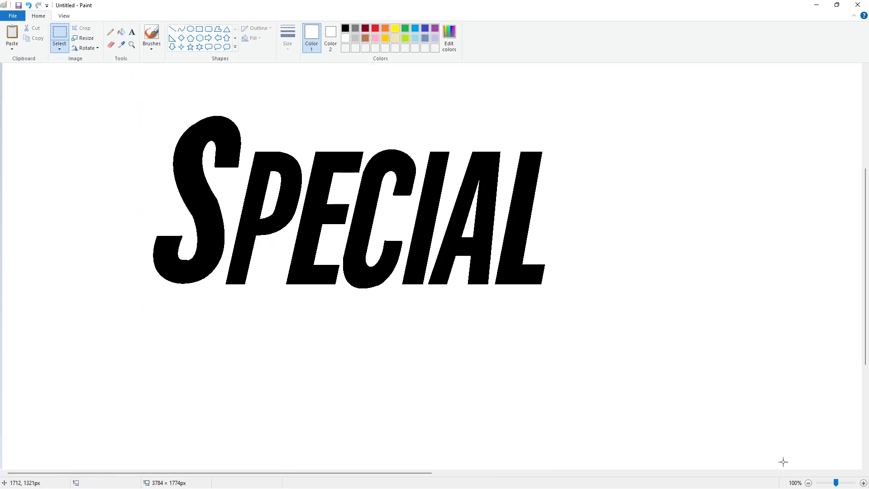
scroll(671, 399, down, 1)
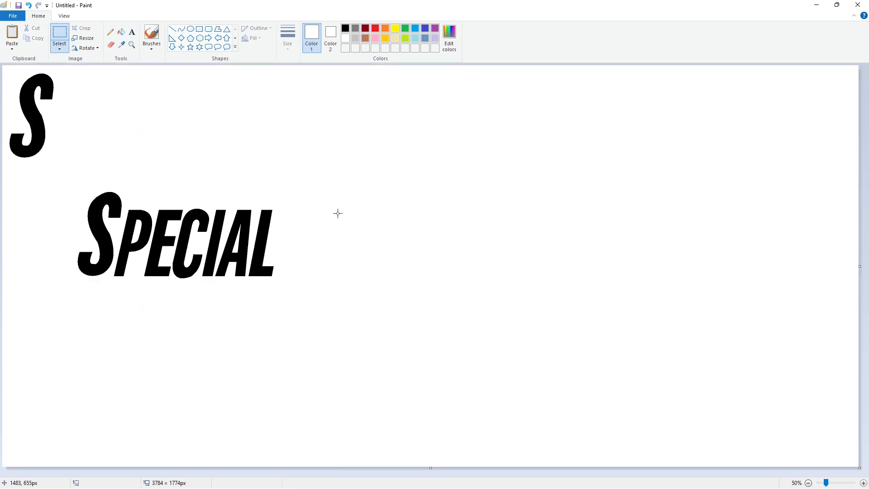
Draw the slanted outer sides and top edge of a large A below the P of SPECIAL with black lines
click(172, 28)
click(345, 28)
drag(123, 282, 86, 388)
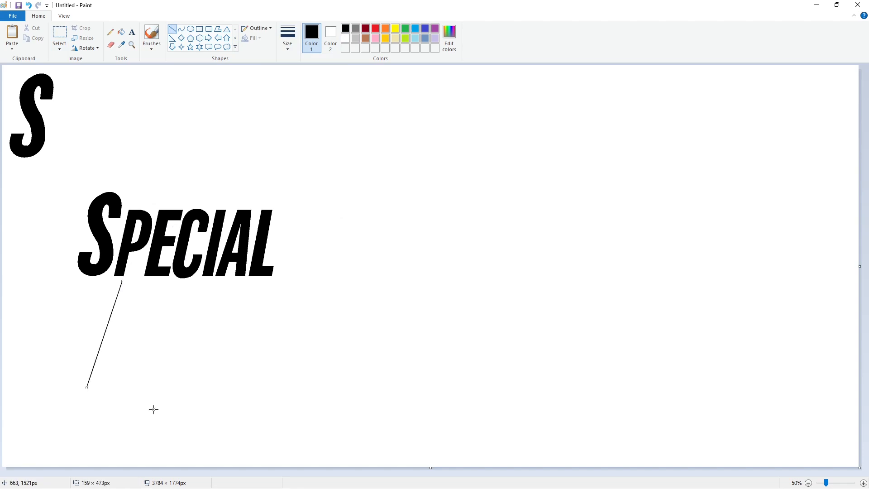
drag(139, 282, 132, 387)
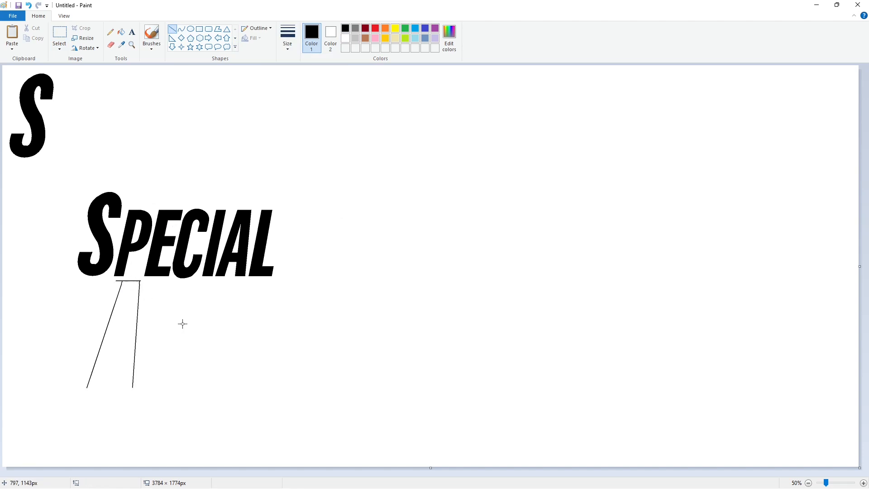
Add the large A's inner sides, crossbar and base with black lines, and fill the letter black
mouse_move(128, 294)
mouse_down()
mouse_move(100, 388)
mouse_move(125, 300)
mouse_move(119, 390)
mouse_up()
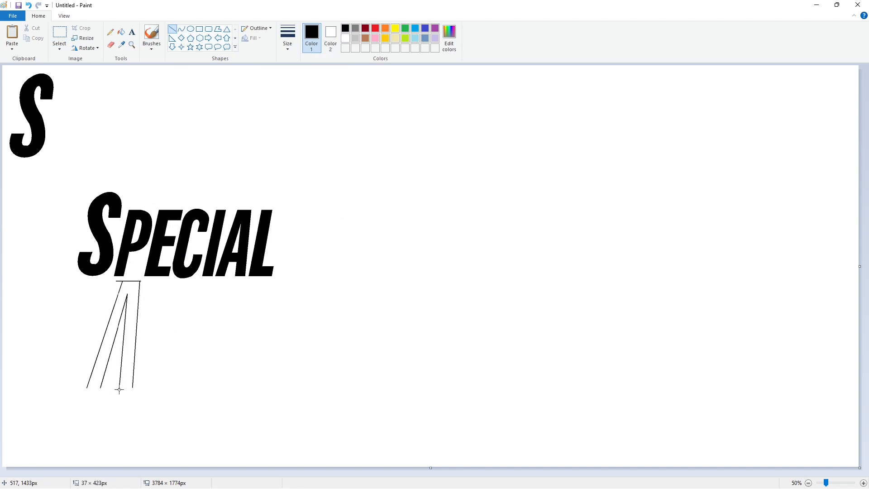
mouse_move(111, 345)
mouse_down()
mouse_move(130, 345)
mouse_move(96, 360)
mouse_up()
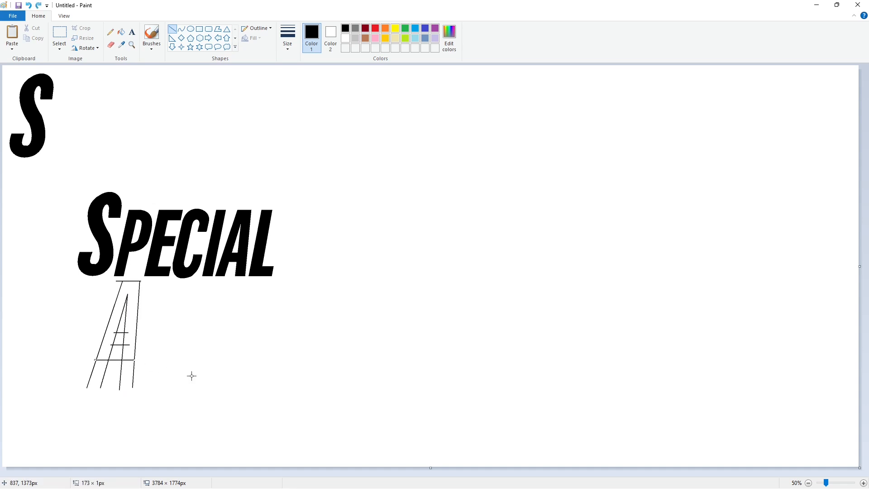
click(840, 483)
click(121, 32)
click(253, 246)
click(235, 312)
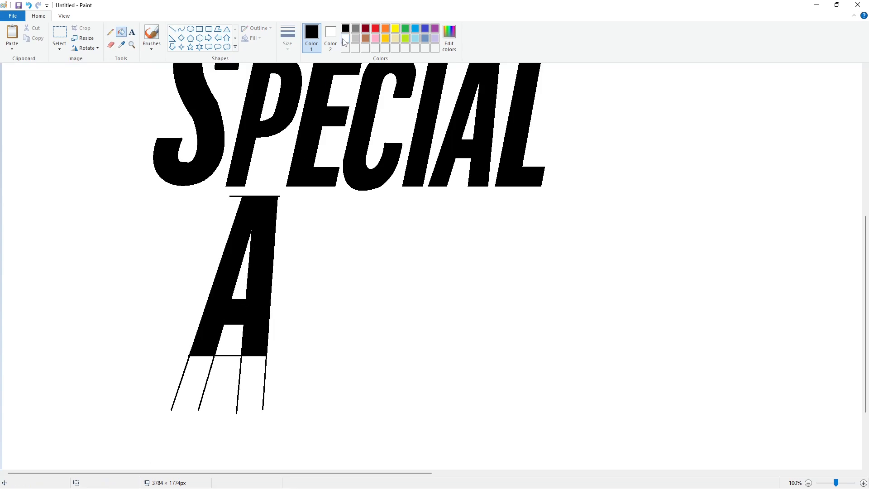
Cut the excess outline lines away from the large A's base and top corner with thick white lines
click(346, 38)
click(172, 29)
click(287, 39)
click(309, 104)
drag(181, 360, 277, 361)
click(233, 246)
drag(235, 203, 245, 189)
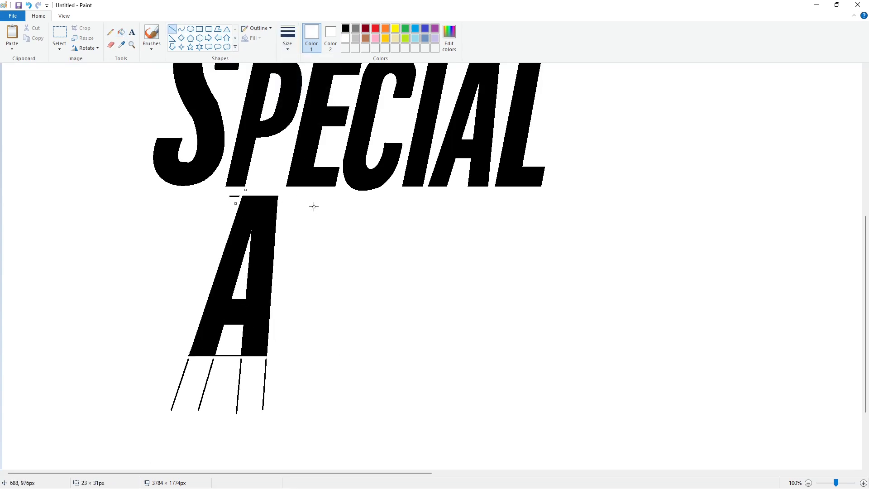
drag(220, 350, 214, 364)
Fill the leftover line pieces above, between and below the large A's legs with white
click(122, 31)
click(234, 196)
click(231, 356)
click(240, 367)
click(266, 371)
click(210, 373)
click(186, 369)
scroll(616, 390, down, 1)
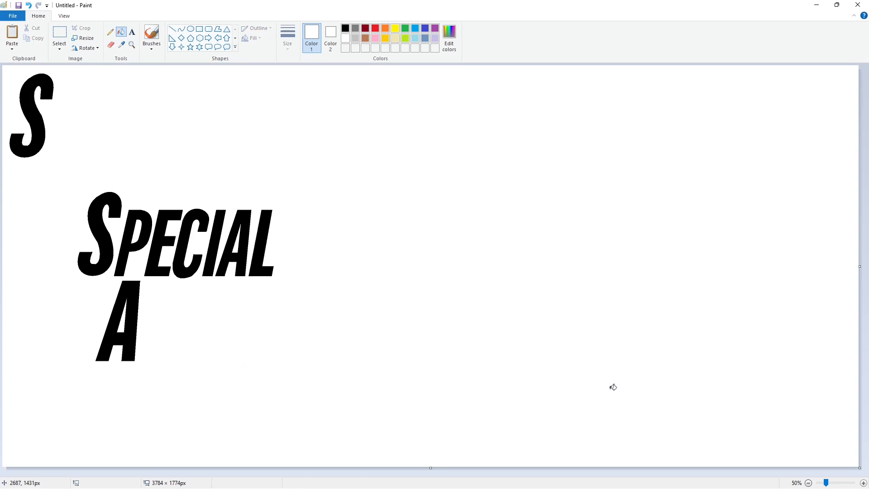
Paste a copy of the C from SPECIAL into the blank area above the word and fill its neighbouring letter fragments white
click(58, 36)
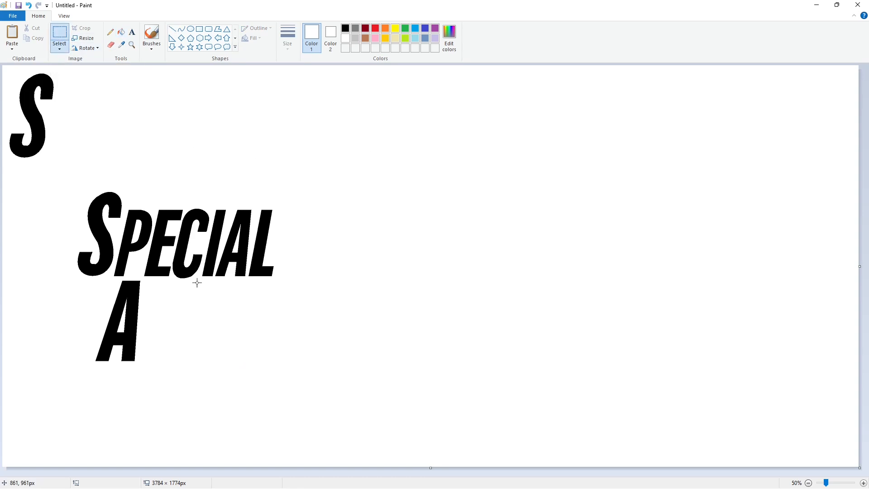
drag(170, 194, 215, 301)
key(ctrl+c)
key(ctrl+v)
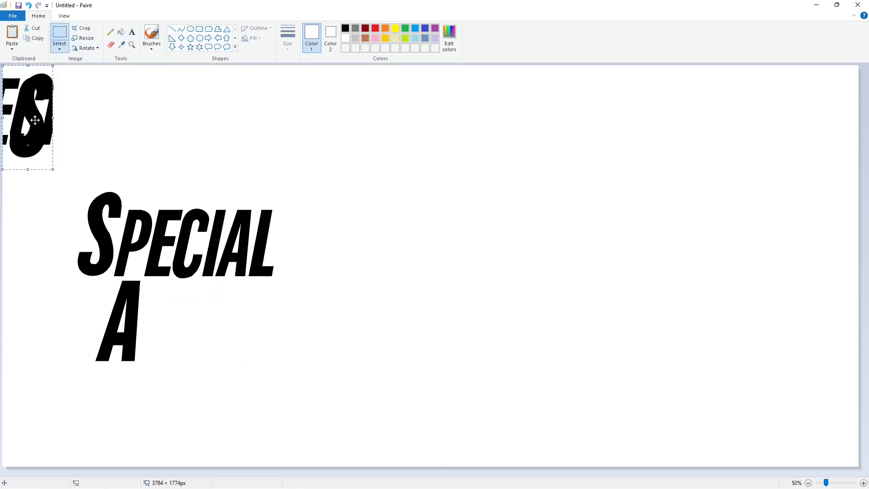
drag(27, 117, 169, 119)
click(122, 33)
click(192, 128)
click(149, 88)
click(147, 143)
Copy the isolated C and place the copy beside the large A on the second line
click(59, 35)
drag(118, 66, 207, 170)
key(ctrl+c)
key(ctrl+v)
drag(61, 116, 164, 316)
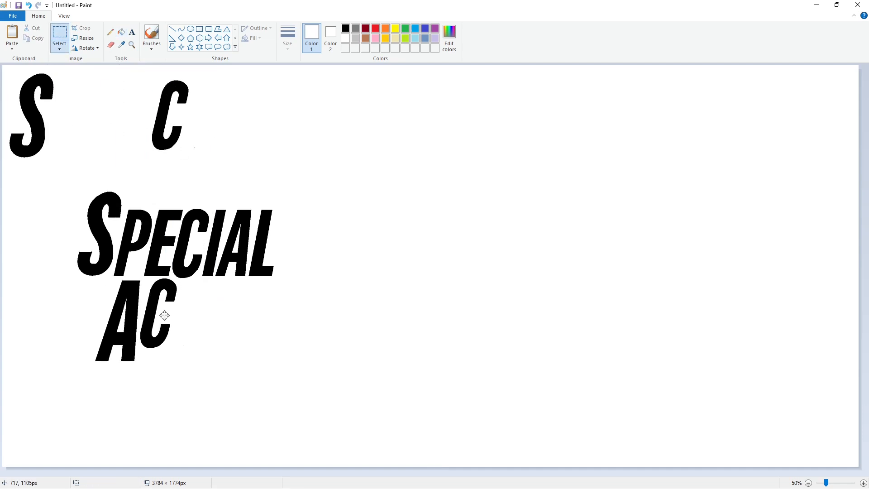
click(276, 312)
Turn the C beside the large A into a G by adding a crossbar and a spur in black
click(172, 29)
click(346, 28)
drag(169, 311, 159, 311)
click(205, 312)
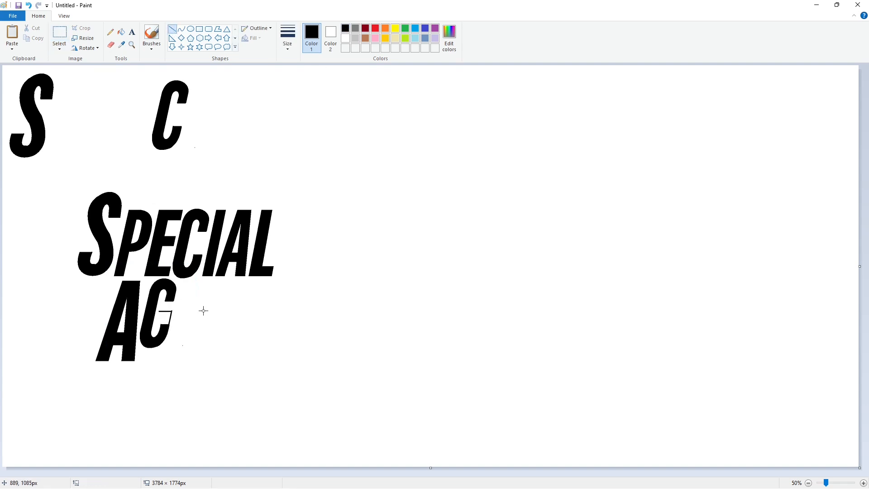
click(222, 320)
drag(160, 312, 162, 318)
click(196, 316)
scroll(667, 421, up, 1)
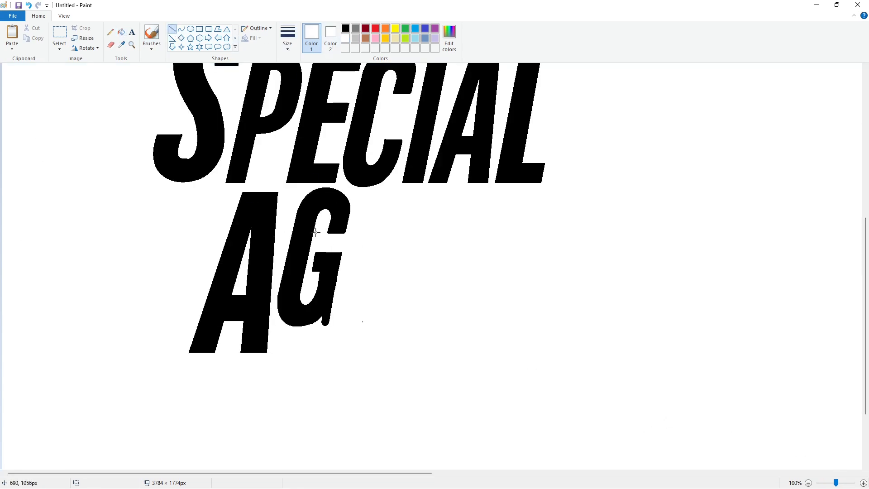
click(345, 28)
click(288, 38)
click(307, 119)
scroll(601, 372, up, 2)
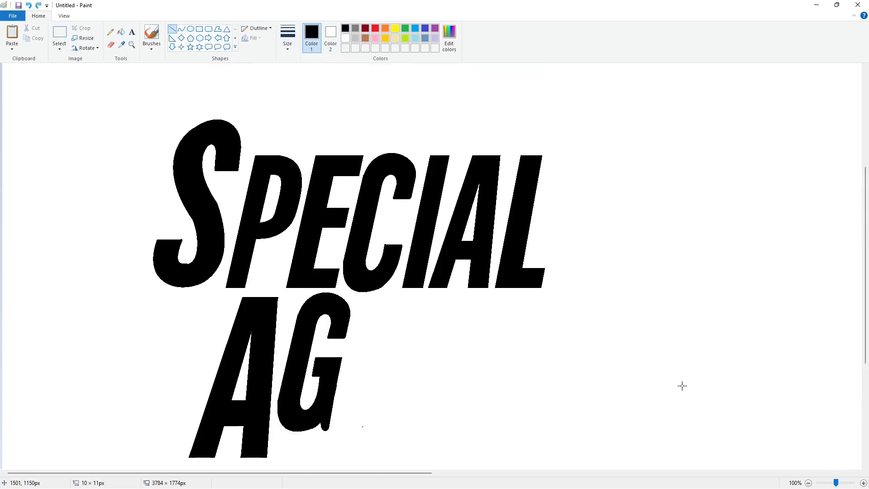
Copy the area around the E of SPECIAL and place the copy between the spare S and C above the word
scroll(460, 294, down, 1)
click(59, 33)
drag(136, 188, 195, 289)
key(ctrl+c)
key(ctrl+v)
drag(37, 129, 110, 129)
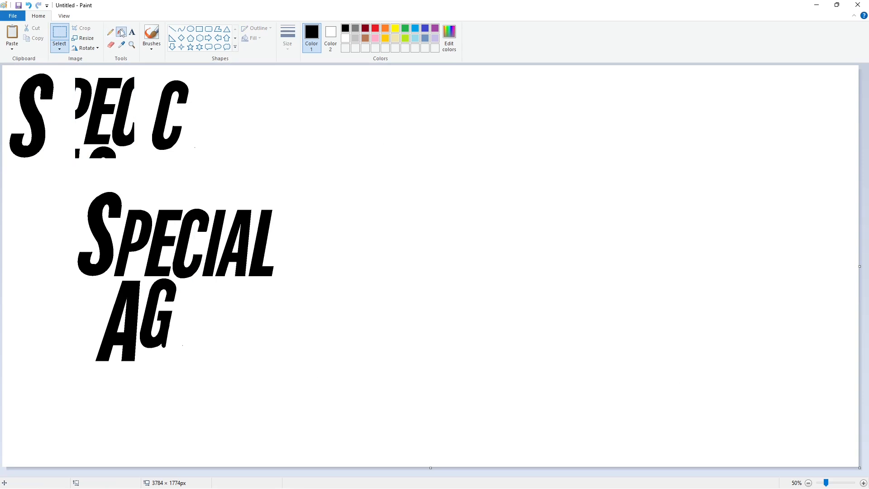
Copy the isolated E above the word and place the copy right after the G on the second line
drag(126, 160, 74, 66)
key(ctrl+c)
key(ctrl+v)
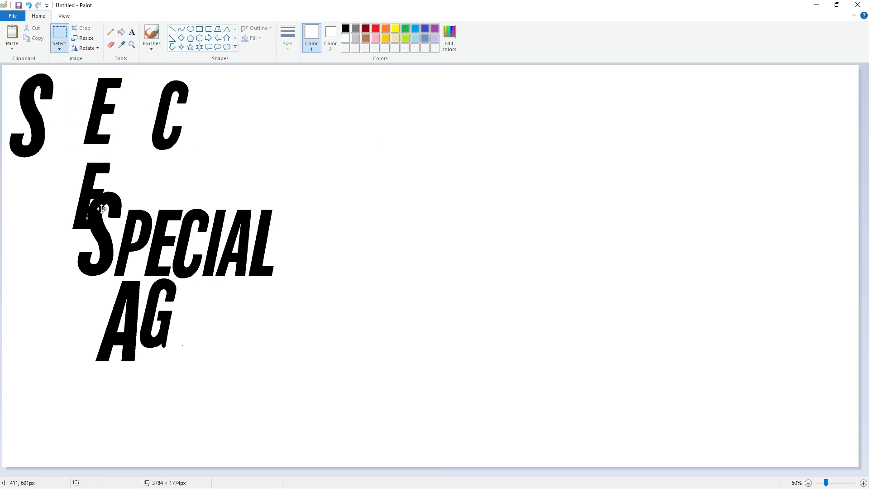
drag(36, 115, 192, 317)
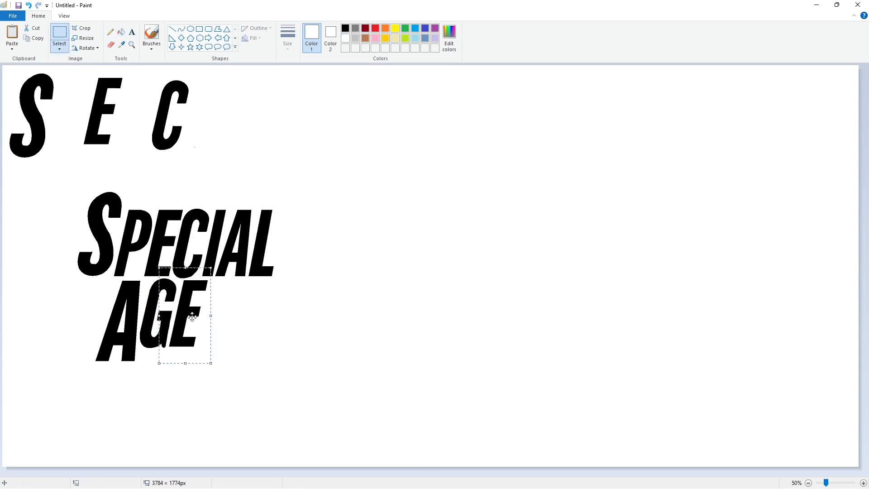
Draw a slanted black line after the E of the second line, plus two horizontal guide lines at letter-top and baseline height
click(302, 301)
click(172, 29)
click(287, 39)
click(308, 82)
drag(211, 280, 192, 376)
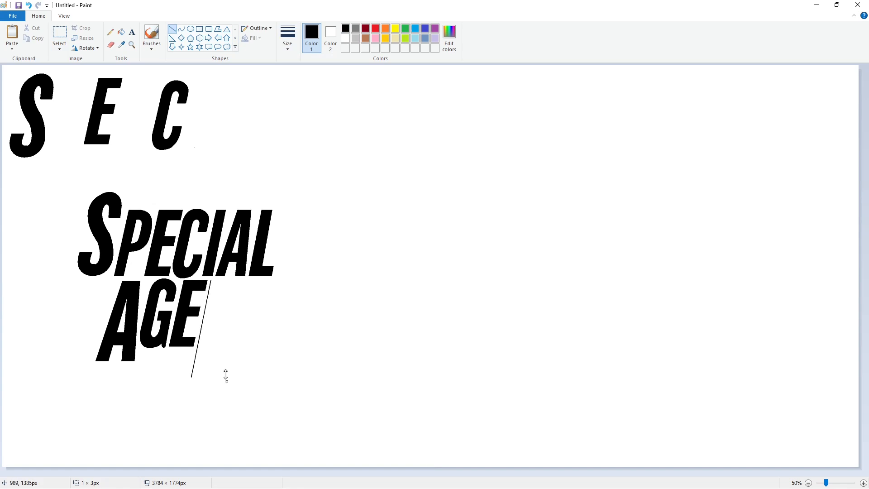
drag(211, 281, 315, 281)
drag(197, 345, 308, 346)
Outline a slanted N between the guide lines with its right edge and two pointed inner notches in black
mouse_move(215, 306)
mouse_down()
mouse_move(200, 366)
mouse_move(213, 335)
mouse_move(217, 361)
mouse_up()
drag(240, 280, 224, 362)
drag(224, 312, 223, 277)
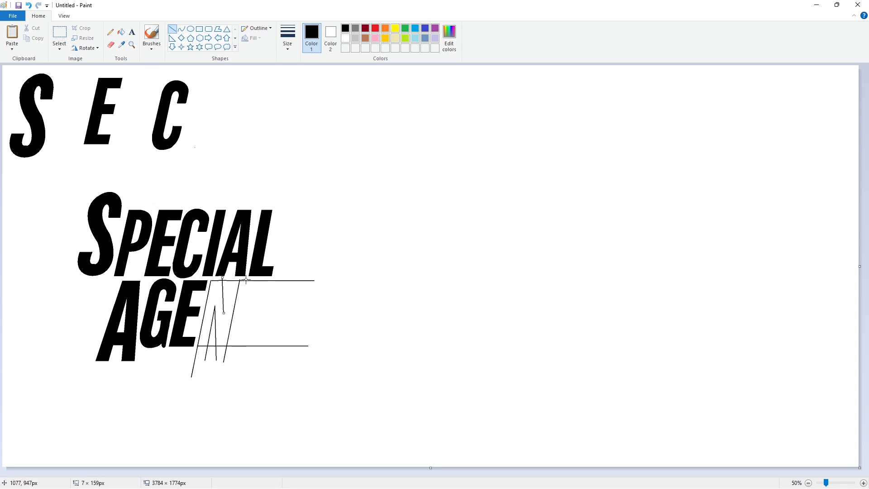
drag(224, 312, 223, 317)
drag(223, 277, 230, 276)
Fill the outlined N after the E with black
click(121, 31)
click(224, 324)
key(ctrl+z)
scroll(476, 359, up, 1)
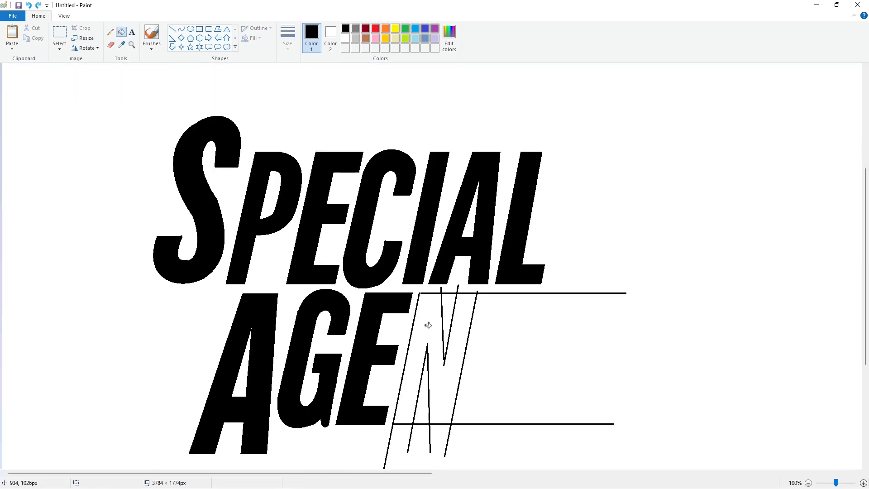
click(442, 388)
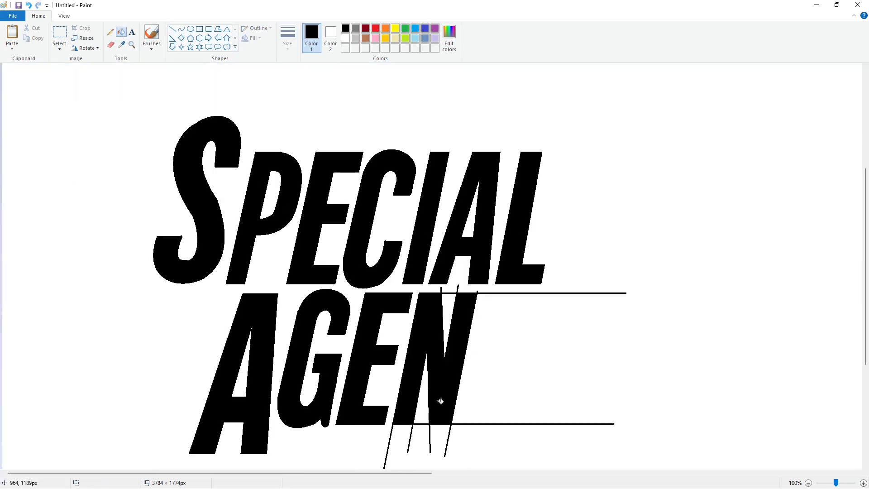
Cut the N free from the guide lines and overhanging strokes with white lines along its top and foot
scroll(443, 388, right, 3)
click(172, 29)
drag(351, 292, 442, 292)
mouse_move(346, 428)
mouse_down()
mouse_move(402, 426)
mouse_move(349, 431)
mouse_move(363, 430)
mouse_up()
click(427, 446)
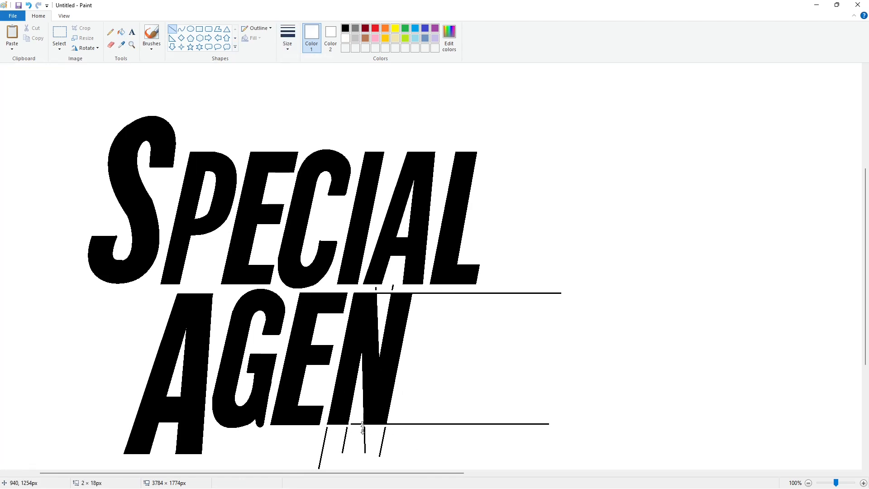
mouse_move(377, 288)
mouse_down()
mouse_move(380, 297)
mouse_move(413, 297)
mouse_up()
click(435, 302)
drag(389, 422, 386, 432)
Fill the detached line stubs above and below the N with white
click(122, 32)
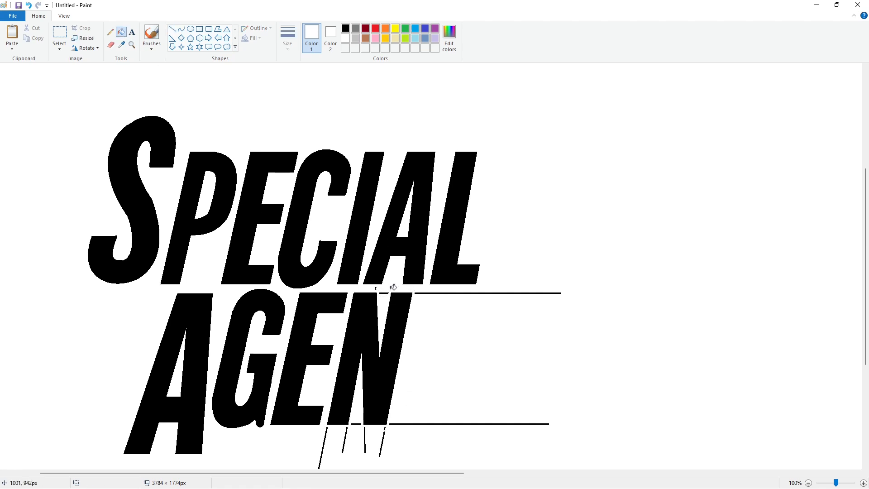
click(365, 438)
click(347, 432)
click(325, 434)
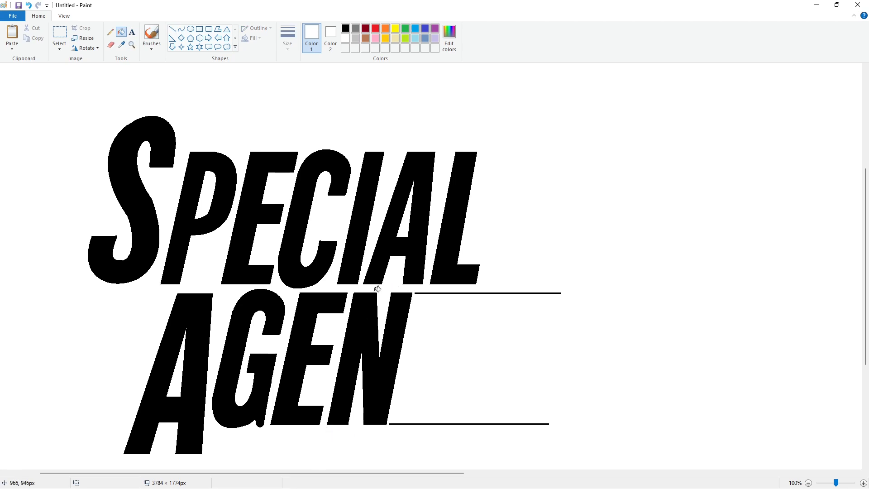
Draw two parallel slanted black lines after the N as the stem of a T
click(808, 483)
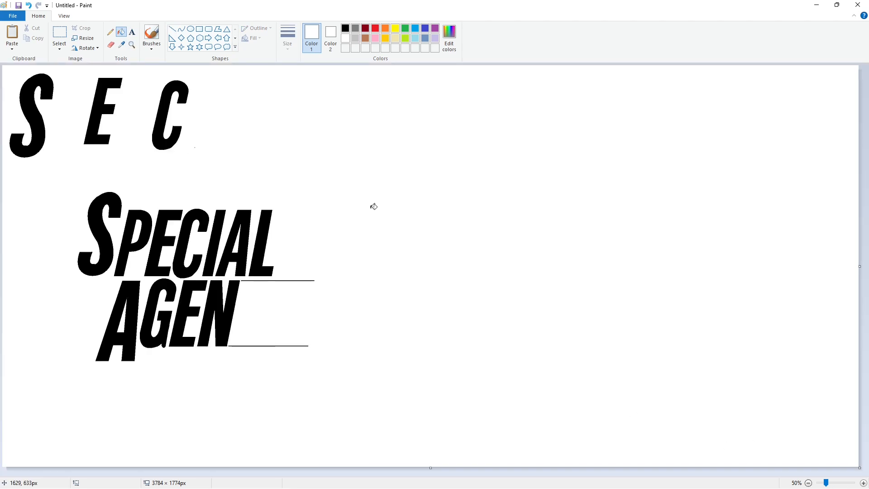
click(173, 29)
click(288, 38)
click(309, 84)
click(345, 28)
drag(250, 287, 235, 362)
click(258, 371)
drag(259, 288, 246, 365)
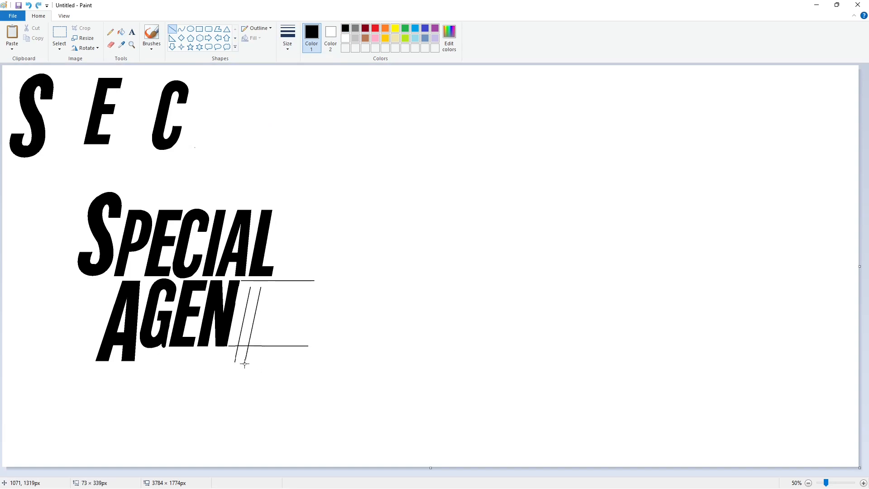
Outline the T's crossbar beneath the upper guide line and fill the T with black
click(282, 352)
mouse_move(242, 286)
mouse_down()
mouse_move(240, 293)
mouse_move(268, 291)
mouse_up()
click(271, 292)
click(239, 288)
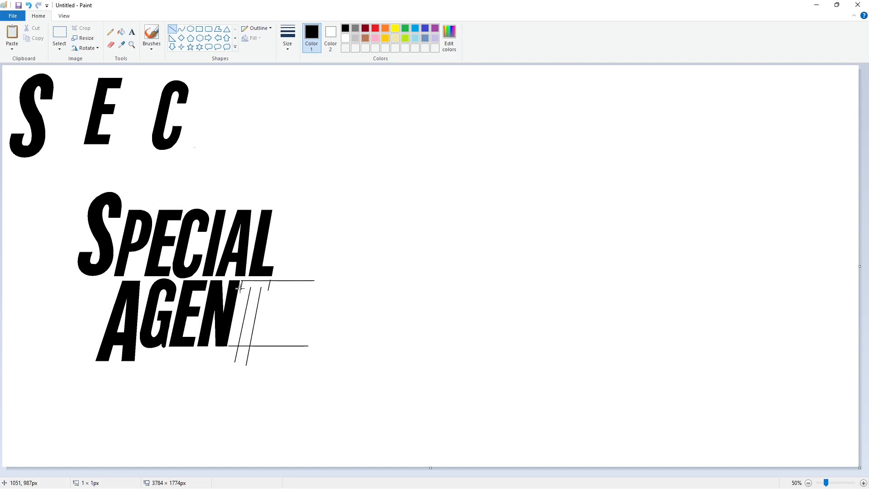
click(121, 32)
click(254, 285)
click(252, 302)
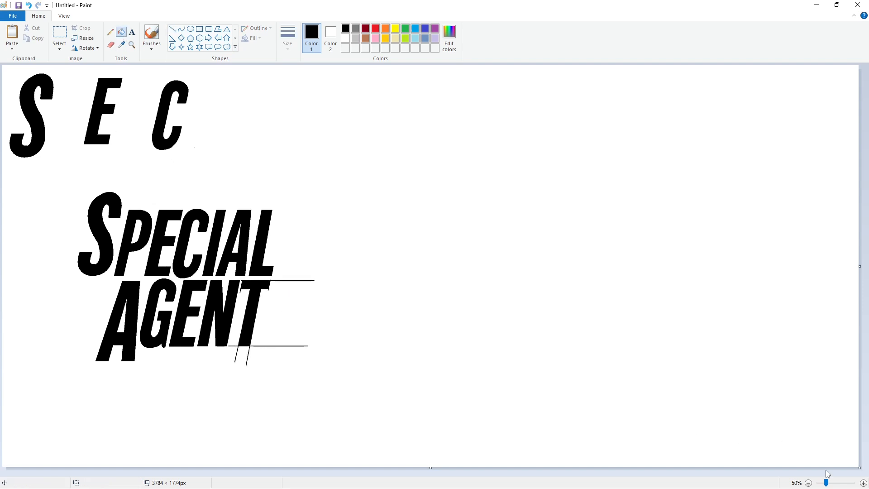
Cut the overhanging lines away from the T's foot and both crossbar ends with white lines
click(863, 483)
scroll(633, 389, down, 4)
drag(415, 474, 467, 474)
click(172, 29)
click(287, 37)
click(311, 119)
click(345, 38)
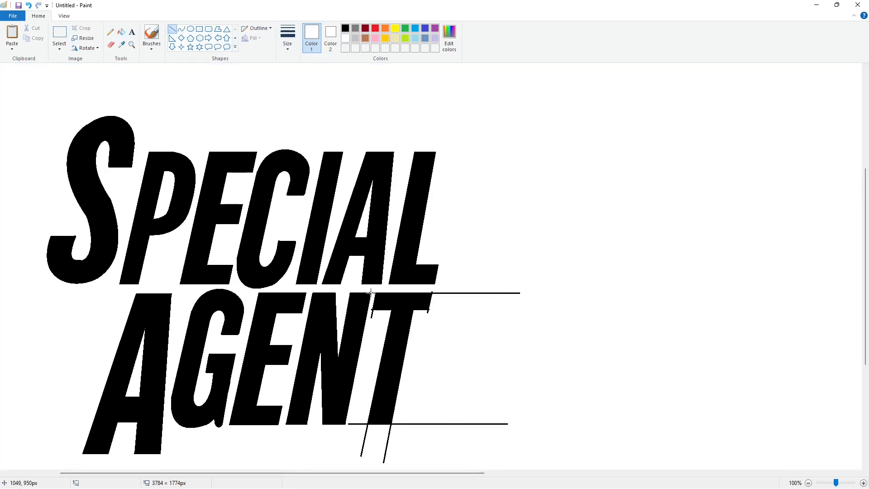
drag(356, 428, 405, 428)
click(436, 435)
drag(424, 312, 435, 312)
drag(369, 312, 378, 312)
drag(374, 299, 374, 298)
drag(433, 307, 434, 298)
Remove the leftover guide lines and stubs around the T by filling them with white and erasing the small remains
click(121, 32)
click(453, 293)
click(433, 424)
click(389, 441)
click(365, 437)
click(357, 423)
click(111, 44)
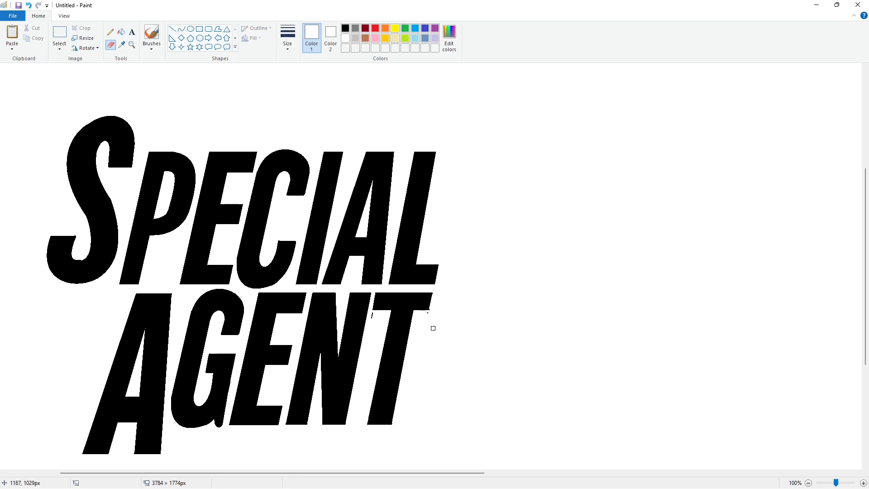
Make the spare C, E and S above the title disappear by filling them with white
scroll(717, 413, down, 1)
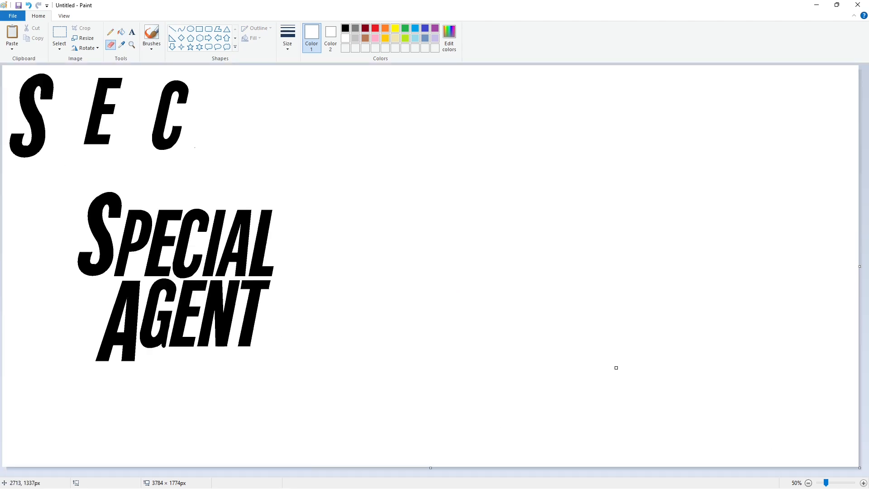
click(122, 33)
click(162, 114)
click(103, 108)
click(30, 104)
Copy the whole SPECIAL AGENT title and place the copy in the upper right half of the canvas
click(60, 33)
drag(297, 405, 49, 149)
key(ctrl+c)
key(ctrl+v)
drag(140, 205, 590, 175)
click(596, 354)
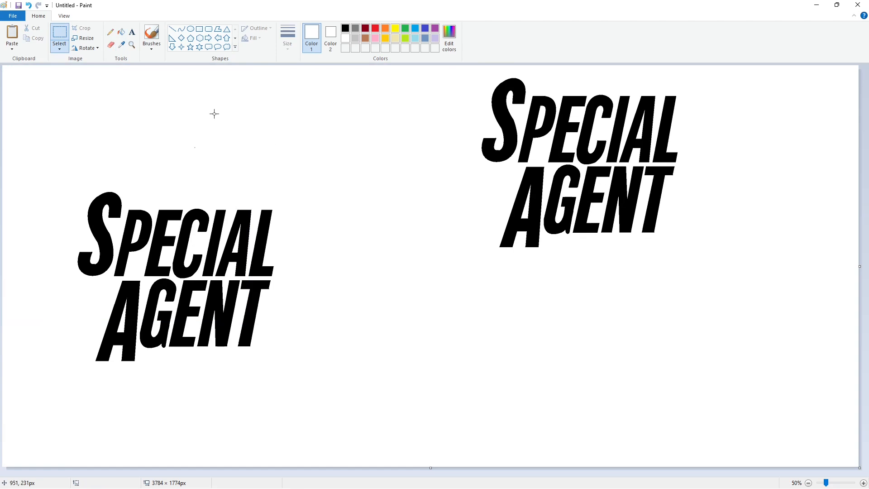
Draw a black contour just above the letters of SPECIAL, straight over the flat tops and curved around the P and C
click(182, 29)
click(287, 38)
click(308, 117)
click(346, 28)
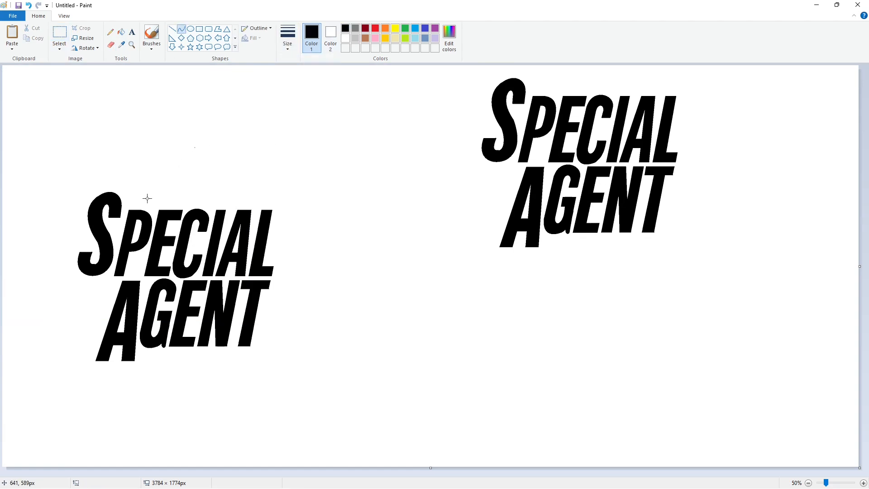
drag(127, 205, 292, 206)
click(172, 29)
click(184, 30)
click(233, 198)
click(173, 29)
click(256, 196)
click(317, 223)
Add slanted contour notches on both sides of the A of SPECIAL and run the contour down the L's stem to its foot
click(288, 38)
click(294, 86)
drag(227, 226, 241, 191)
click(272, 195)
drag(253, 225, 262, 196)
click(289, 192)
click(293, 189)
drag(266, 262, 280, 195)
click(301, 219)
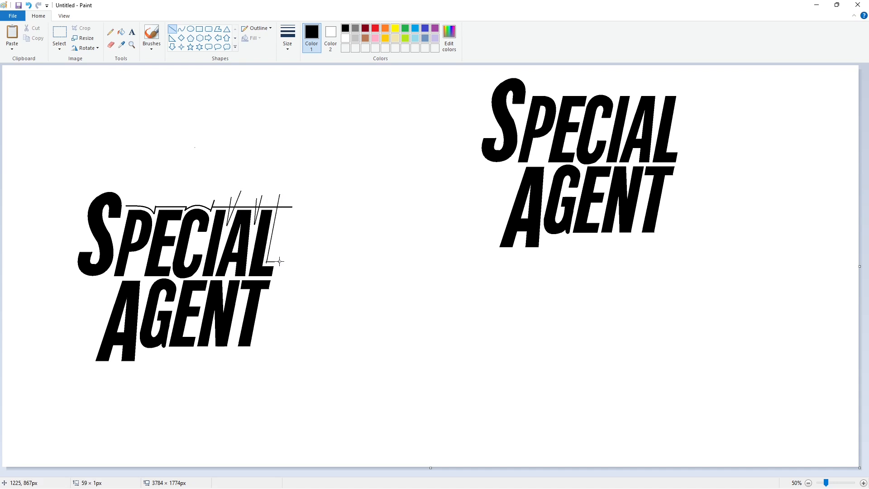
Continue the black contour down past the L and T and along the underside of AGENT, curving beneath the G
mouse_move(279, 262)
mouse_down()
mouse_move(262, 294)
mouse_move(252, 354)
mouse_up()
click(288, 296)
click(262, 342)
click(181, 29)
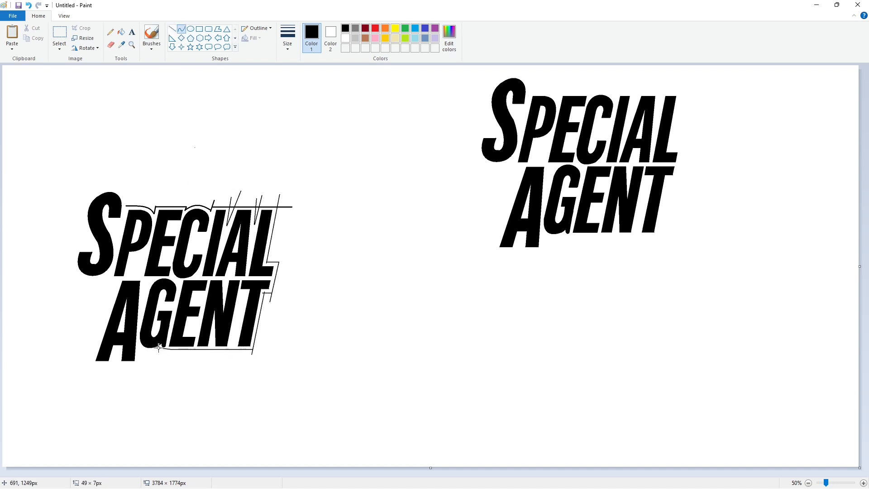
mouse_move(160, 352)
mouse_down()
mouse_move(146, 352)
mouse_move(138, 383)
mouse_move(81, 364)
mouse_up()
click(184, 368)
click(179, 374)
Draw the black contour around the large A of AGENT, including its slanted outer edge and the notch between its feet
click(172, 29)
click(165, 380)
click(175, 375)
drag(119, 279, 85, 380)
click(145, 361)
mouse_move(115, 353)
mouse_down()
mouse_move(115, 380)
mouse_move(113, 358)
mouse_move(108, 377)
mouse_up()
click(215, 374)
click(193, 379)
Draw the black contour around the lower curve and lower end of the large S
click(181, 28)
drag(88, 279, 178, 285)
key(ctrl+z)
click(173, 28)
mouse_move(120, 280)
mouse_down()
mouse_move(88, 280)
mouse_move(77, 248)
mouse_move(77, 281)
mouse_move(66, 270)
mouse_up()
click(165, 209)
click(182, 29)
click(132, 269)
click(172, 28)
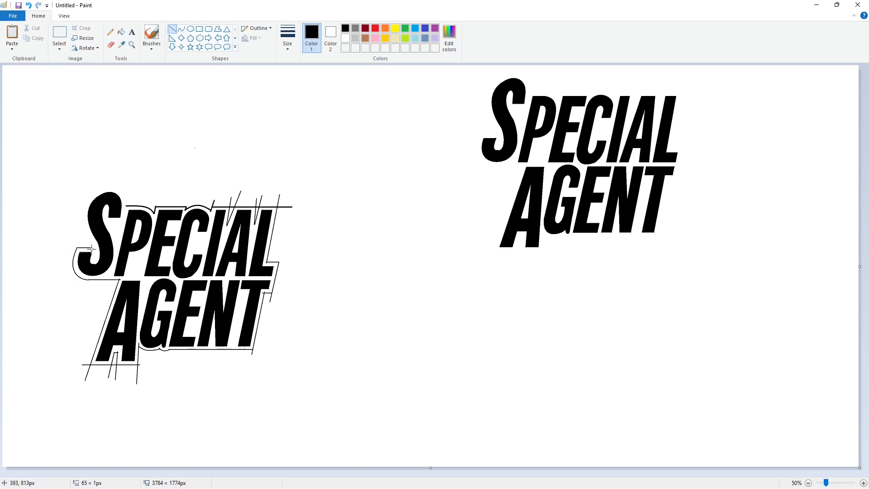
Draw the curved black contour around the upper part of the large S, joining the line above the P
click(181, 29)
mouse_move(94, 250)
mouse_down()
mouse_move(87, 200)
mouse_move(75, 211)
mouse_move(125, 206)
mouse_move(103, 183)
mouse_move(125, 184)
mouse_move(126, 205)
mouse_move(103, 182)
mouse_move(128, 183)
mouse_up()
key(ctrl+z)
click(418, 329)
Recolor all letters of SPECIAL inside the contour purple
click(863, 483)
click(120, 32)
click(435, 28)
click(194, 209)
click(253, 235)
click(317, 226)
click(371, 217)
click(432, 213)
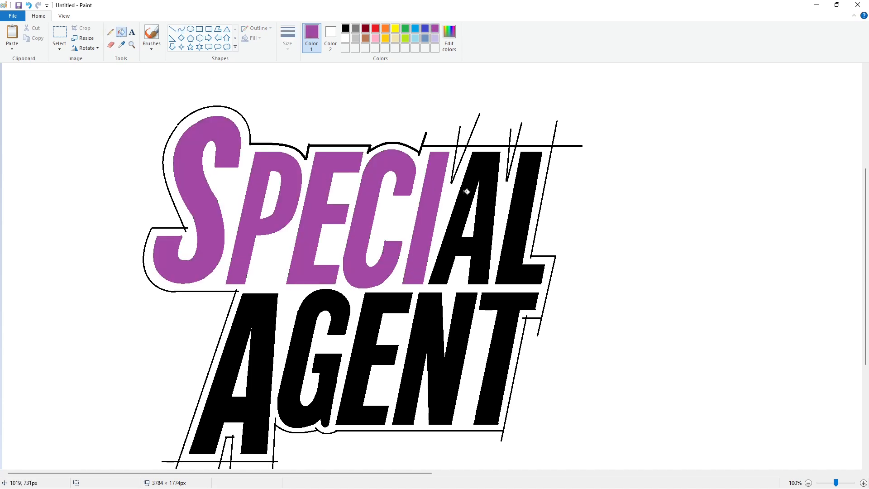
click(463, 192)
click(517, 211)
Recolor all letters of AGENT inside the contour purple
scroll(500, 209, down, 4)
click(496, 209)
click(441, 188)
click(358, 172)
click(326, 168)
click(260, 181)
key(ctrl+z)
scroll(358, 281, down, 3)
Close the contour gap beside the S's upper curve and fill the area between contour and letters with black
click(172, 29)
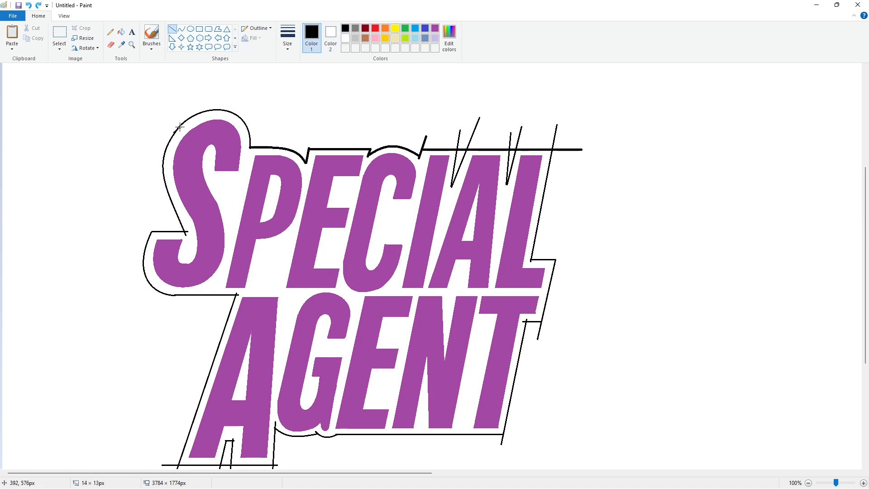
click(121, 31)
click(232, 183)
click(271, 199)
click(471, 222)
click(242, 371)
Cut the overhanging lines away from the top of the black contour above SPECIAL with white lines
click(172, 28)
click(346, 40)
drag(414, 147, 583, 147)
click(594, 206)
drag(458, 152, 554, 148)
click(486, 144)
click(539, 141)
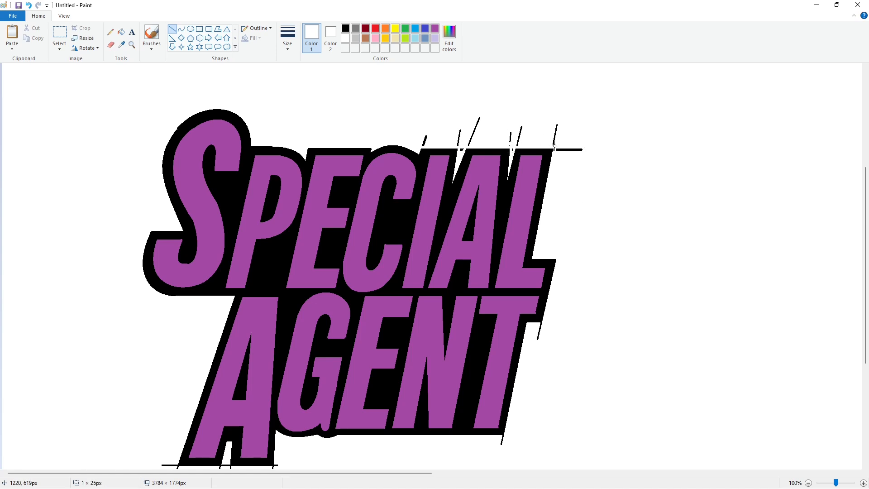
Cut the overhanging lines away from the bottom of the black contour below the A and T of AGENT with white lines
scroll(588, 181, down, 3)
drag(500, 337, 521, 337)
click(268, 375)
click(310, 379)
click(255, 372)
drag(275, 361, 230, 365)
click(304, 374)
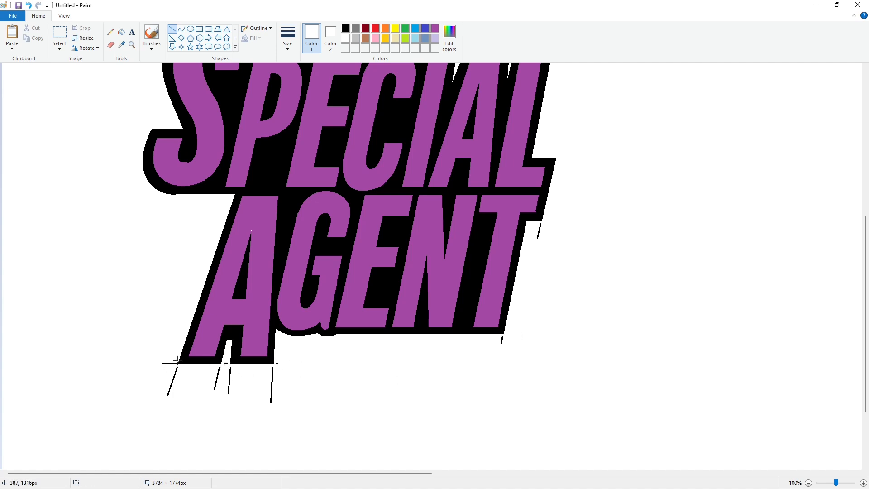
Touch up small flaws along the contour of SPECIAL with black and white
scroll(177, 361, up, 6)
click(345, 28)
click(219, 228)
click(345, 39)
click(262, 189)
scroll(310, 151, down, 6)
scroll(372, 178, up, 3)
Clear the leftover line stubs around the title by refilling the background white and the contour black
click(425, 28)
click(122, 32)
click(271, 262)
click(345, 38)
click(355, 91)
click(345, 28)
click(302, 196)
scroll(692, 380, down, 2)
scroll(660, 352, down, 1)
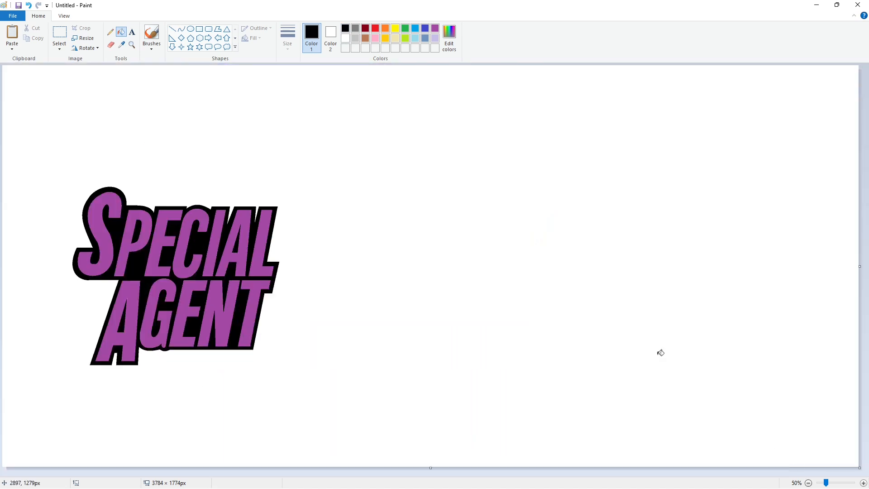
Draw a long thin horizontal bar above SPECIAL, extending well past its L, and fill it black
click(199, 29)
drag(129, 193, 422, 198)
click(121, 32)
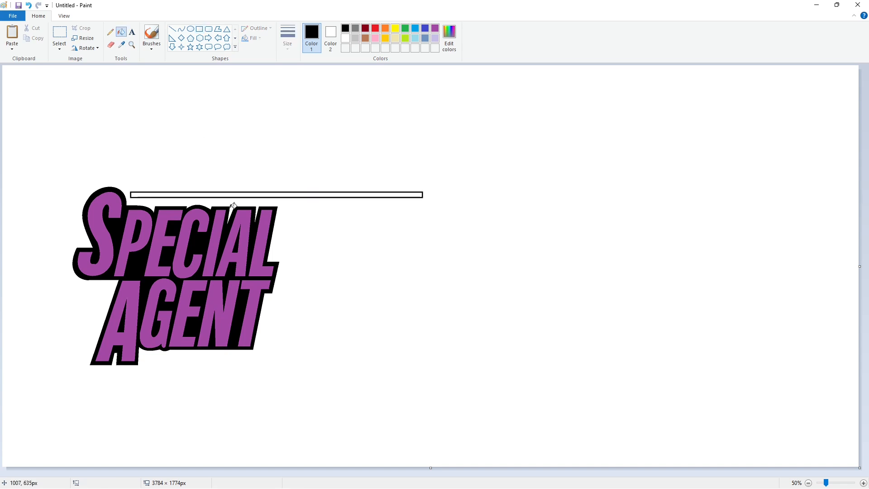
click(265, 195)
Copy the horizontal bar and place the duplicate below AGENT, starting just beside the base of its A
click(64, 32)
drag(127, 186, 229, 208)
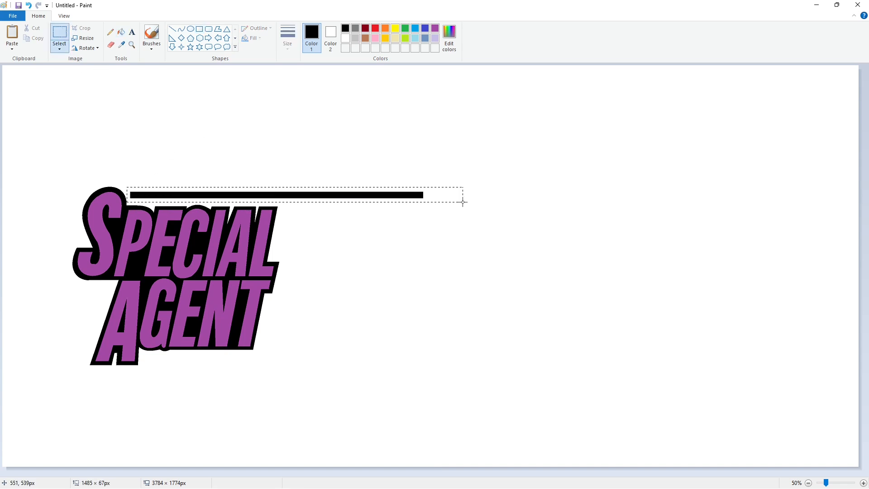
key(ctrl+c)
key(ctrl+v)
drag(155, 75, 285, 360)
Recolor both horizontal bars lavender
click(120, 32)
click(366, 28)
click(368, 194)
click(434, 39)
click(364, 195)
click(364, 361)
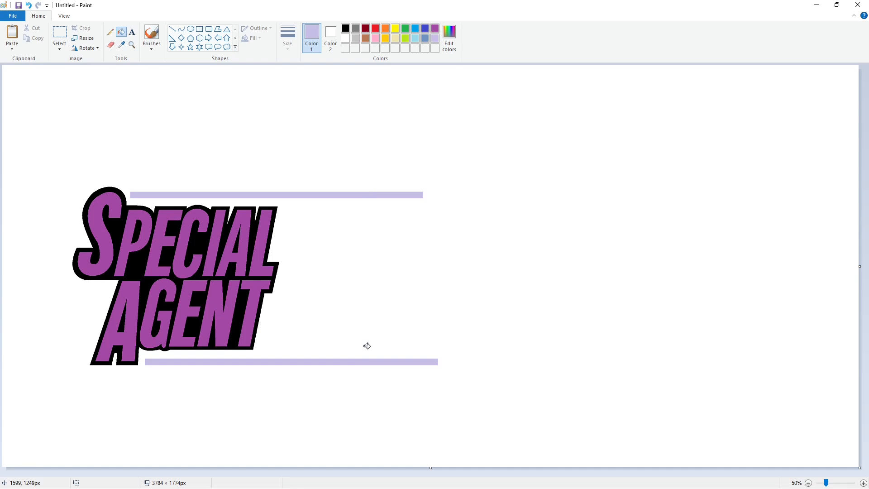
Draw the slanted outer outline of a large O beside the title with black curves, leaving a small gap at its right edge
click(181, 28)
click(287, 36)
click(309, 115)
click(345, 28)
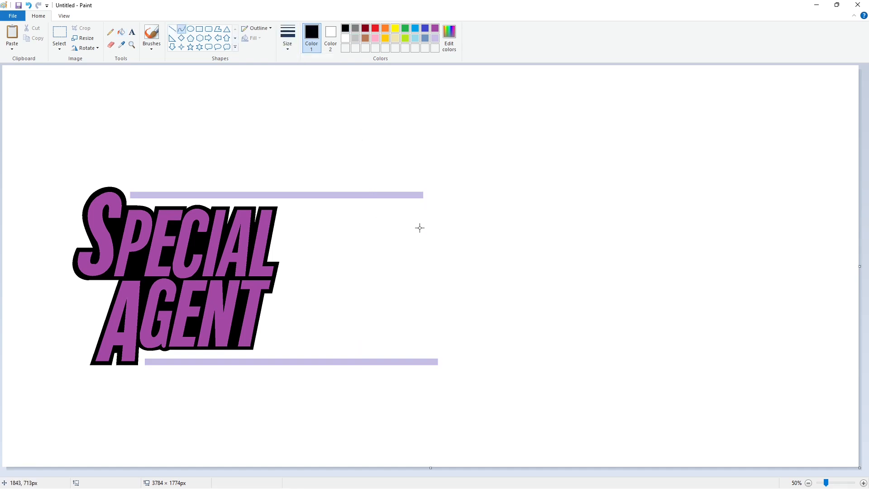
drag(463, 236, 316, 205)
mouse_move(398, 227)
mouse_down()
mouse_move(396, 163)
mouse_move(376, 142)
mouse_up()
drag(317, 206, 341, 388)
drag(317, 235, 251, 368)
click(250, 368)
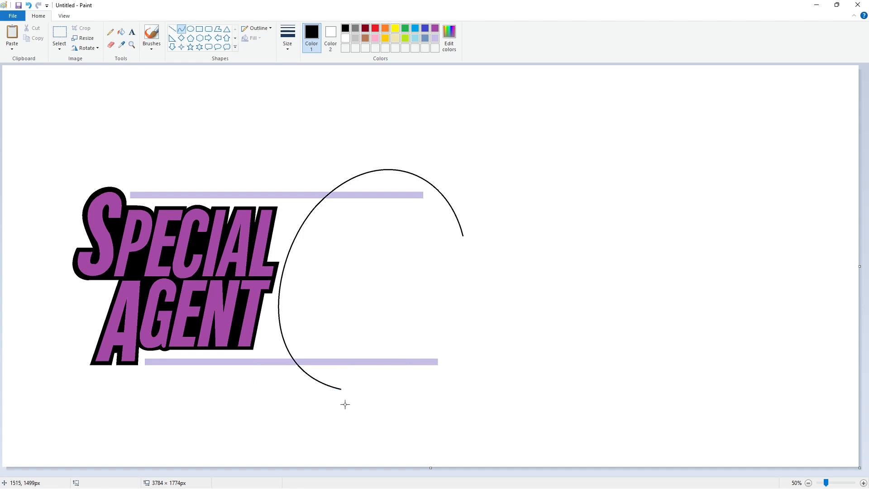
drag(341, 389, 466, 257)
mouse_move(399, 326)
mouse_down()
mouse_move(388, 395)
mouse_move(457, 359)
mouse_up()
click(503, 399)
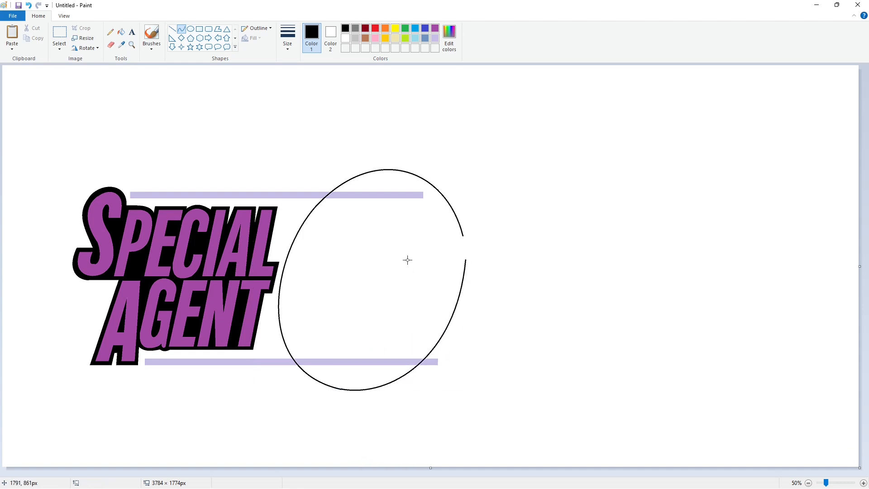
Draw the slanted inner oval of the large O with black curves
drag(402, 294, 392, 323)
drag(405, 235, 447, 301)
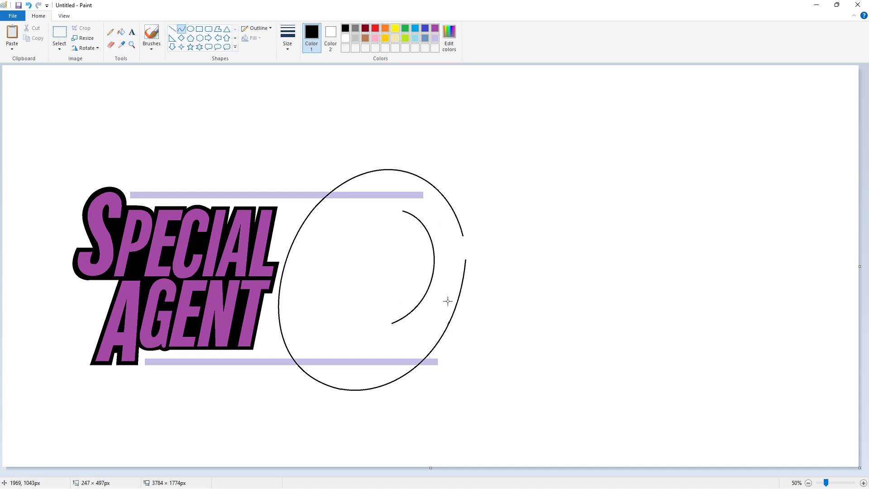
mouse_move(402, 211)
mouse_down()
mouse_move(340, 258)
mouse_move(334, 278)
mouse_up()
drag(374, 231, 340, 226)
drag(334, 279, 355, 327)
click(501, 341)
Draw the upper outer curve and the left lower curve of a large S, both starting at the O's right edge
click(287, 45)
click(317, 99)
drag(609, 180, 463, 236)
mouse_move(534, 208)
mouse_down()
mouse_move(509, 162)
mouse_move(462, 194)
mouse_move(467, 186)
mouse_up()
mouse_move(488, 277)
mouse_down()
mouse_move(525, 302)
mouse_move(475, 272)
mouse_move(481, 283)
mouse_up()
Add the slanted upper end of the S and curve its inner edge back and down along the right side
click(172, 29)
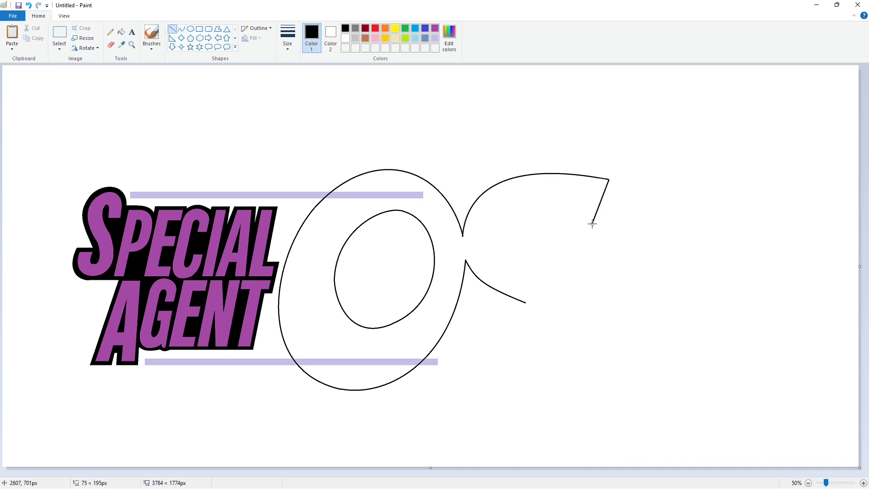
click(181, 29)
mouse_move(593, 223)
mouse_down()
mouse_move(516, 229)
mouse_move(547, 216)
mouse_move(519, 232)
mouse_move(556, 252)
mouse_move(593, 290)
mouse_move(588, 263)
mouse_up()
double_click(555, 252)
click(576, 294)
Outline the lower stroke of the S with its inner bend, slanted left end and wide bottom curve
drag(525, 302, 595, 361)
click(172, 29)
drag(451, 330, 437, 376)
click(182, 28)
drag(591, 324, 438, 378)
mouse_move(520, 349)
mouse_down()
mouse_move(560, 355)
mouse_move(520, 398)
mouse_up()
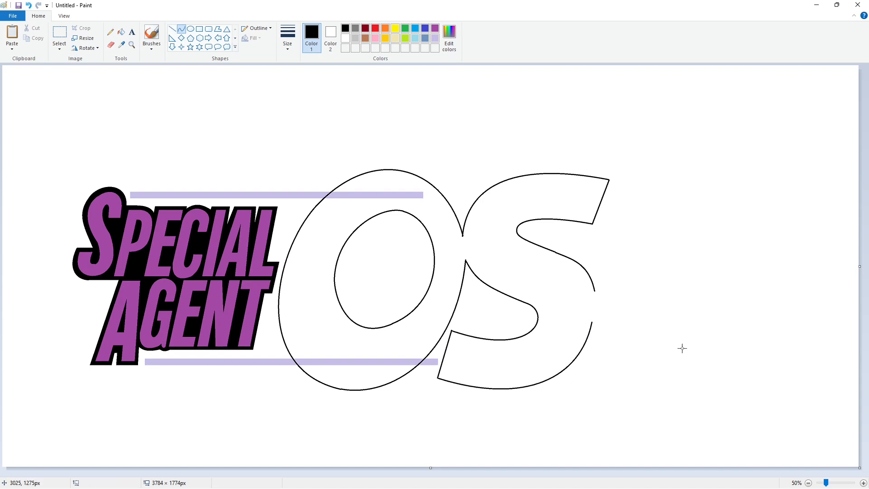
Draw the slanted outer outline of a second large O joined to the right side of the S
drag(595, 290, 742, 179)
mouse_move(669, 235)
mouse_down()
mouse_move(634, 237)
mouse_move(679, 161)
mouse_up()
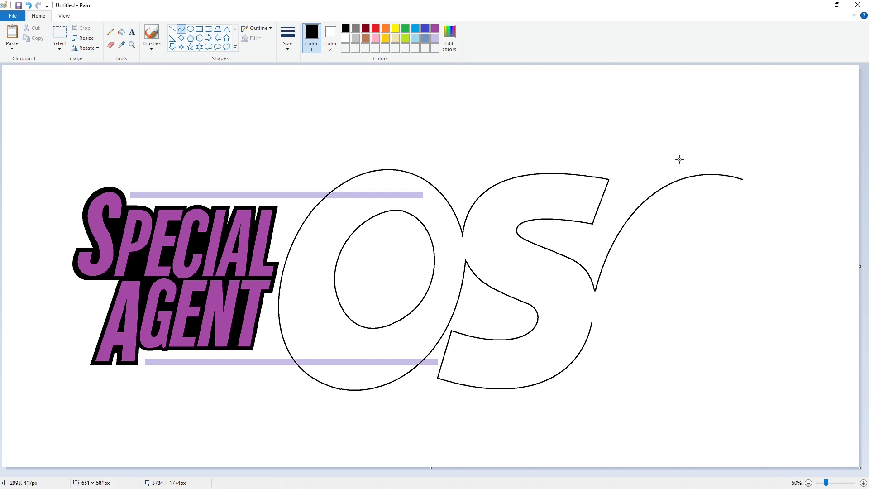
click(743, 179)
drag(744, 180, 828, 322)
key(ctrl+z)
drag(742, 179, 681, 391)
drag(735, 215, 815, 336)
click(837, 299)
drag(666, 386, 649, 402)
drag(620, 397, 596, 384)
click(751, 400)
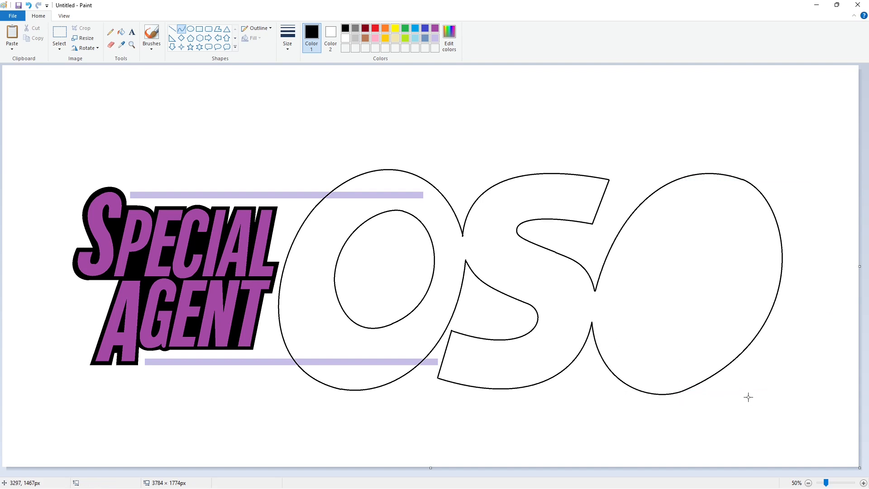
Draw the slanted inner oval of the second O with connected black curves
drag(726, 212, 655, 304)
drag(700, 232, 688, 205)
drag(659, 250, 637, 250)
click(731, 243)
drag(725, 211, 722, 316)
drag(729, 235, 753, 218)
drag(756, 256, 768, 275)
click(713, 338)
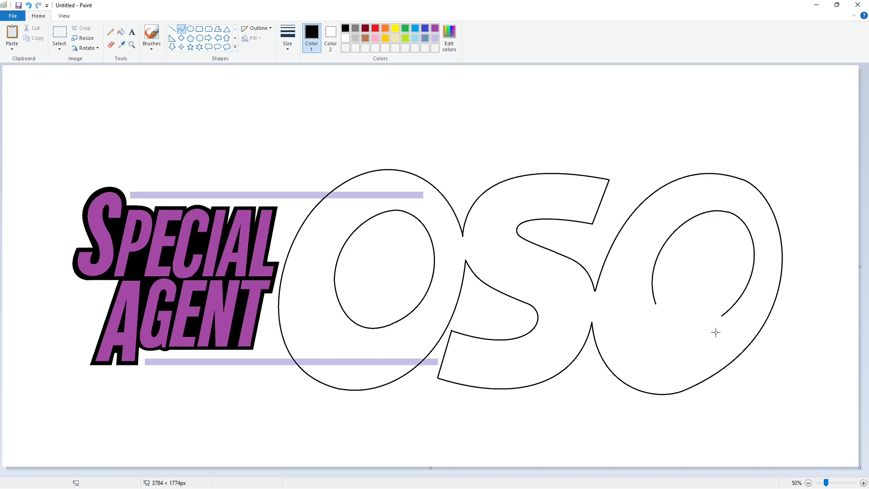
mouse_move(722, 316)
mouse_down()
mouse_move(656, 303)
mouse_move(702, 330)
mouse_move(663, 330)
mouse_up()
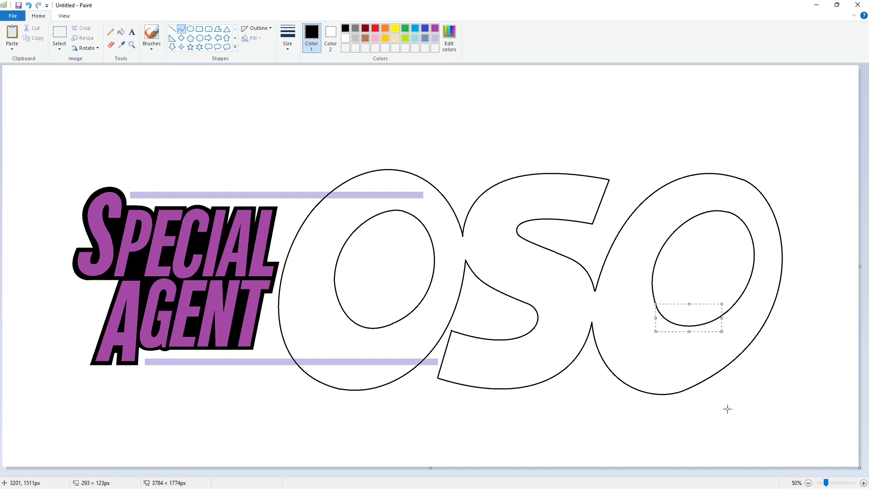
Fill the OSO letters, including the bar pieces crossing the first O, with black
click(121, 32)
click(380, 358)
click(380, 362)
click(387, 195)
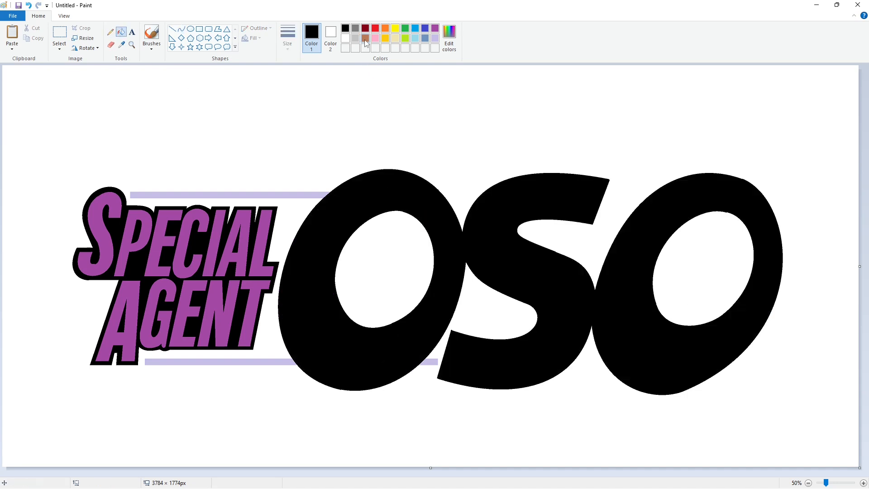
Recolor the two bars dark red, clear the bar remnant beyond the first O with white, and keep OSO black
click(365, 28)
click(312, 195)
click(278, 362)
click(345, 38)
click(430, 361)
click(435, 38)
click(401, 186)
click(345, 28)
click(617, 339)
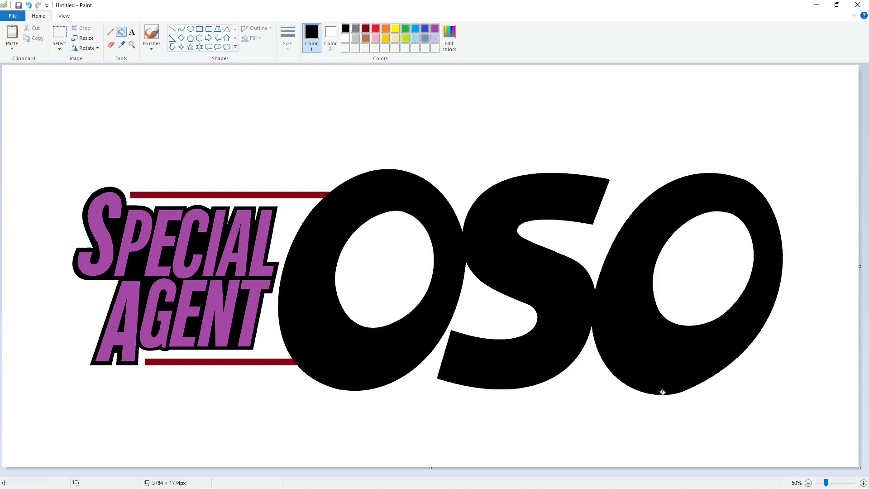
Smooth the lower outer edge of the first O with a short white line
click(863, 483)
scroll(440, 450, down, 2)
drag(426, 473, 716, 462)
scroll(693, 414, down, 1)
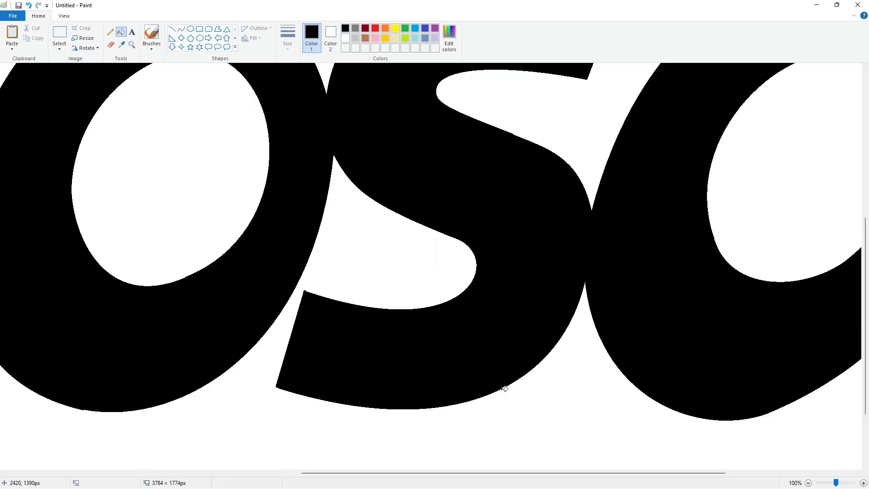
drag(513, 473, 460, 473)
click(172, 29)
click(346, 38)
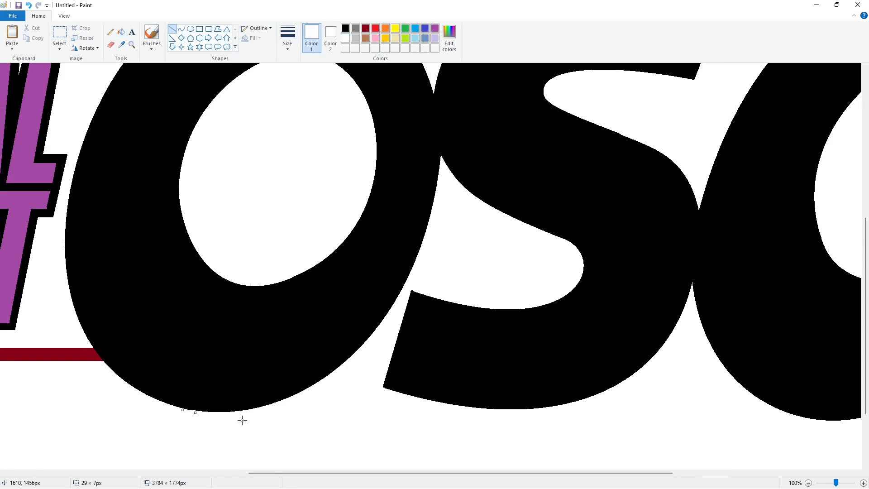
Smooth the upper inner edge of the second O with a short black line
scroll(255, 431, up, 2)
scroll(312, 444, right, 5)
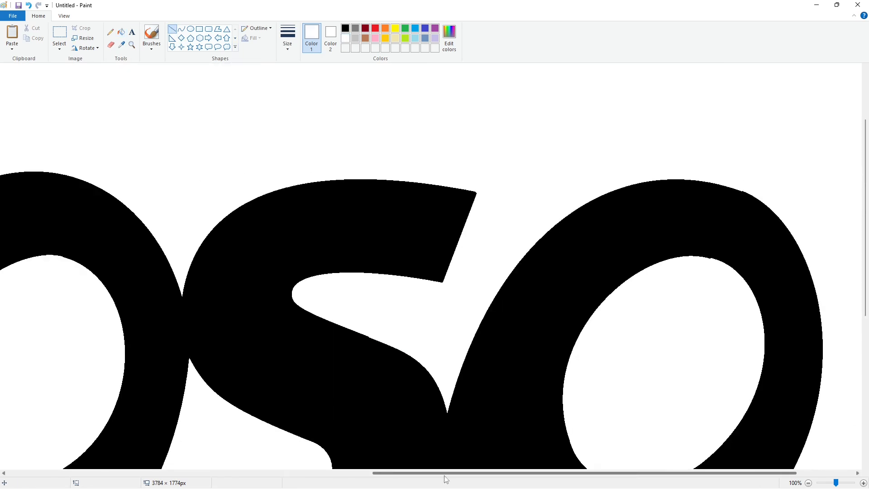
scroll(672, 204, down, 2)
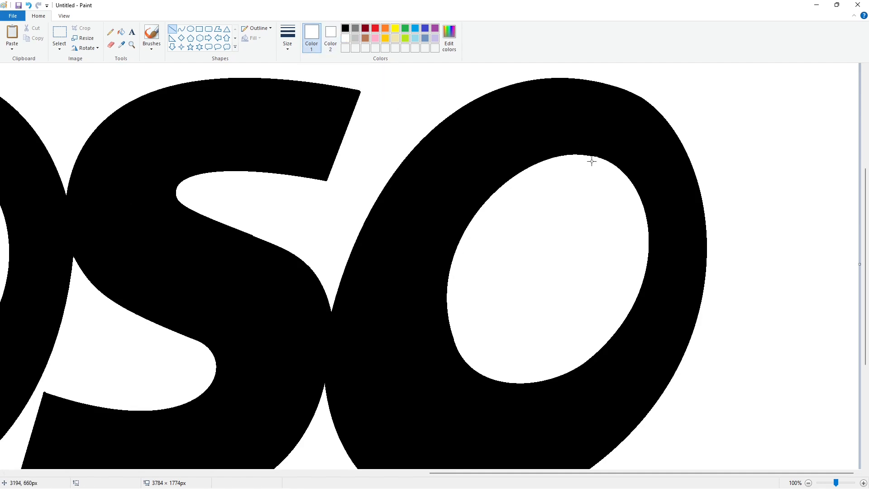
click(345, 28)
drag(589, 155, 609, 161)
scroll(691, 260, down, 2)
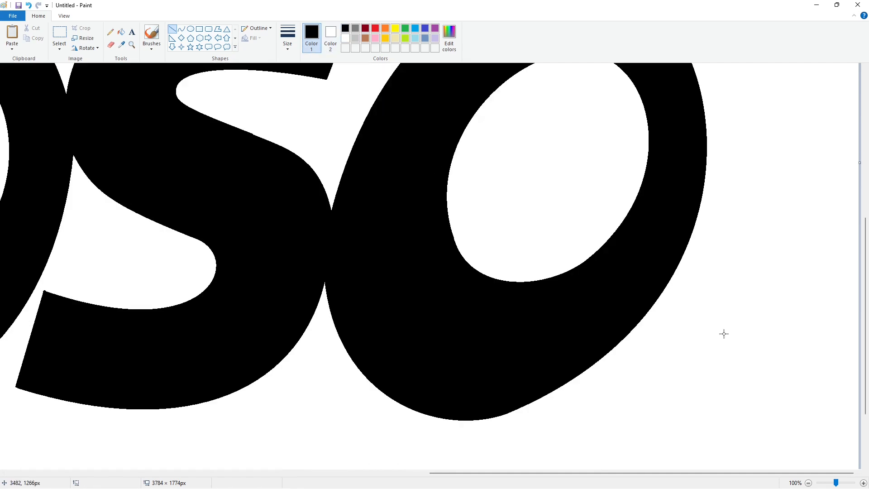
Recolor the OSO letters lavender
click(809, 483)
click(122, 33)
click(435, 38)
click(402, 183)
Draw two thin black arcs forming a tapered crescent along the upper right outer edge of the first O
click(181, 29)
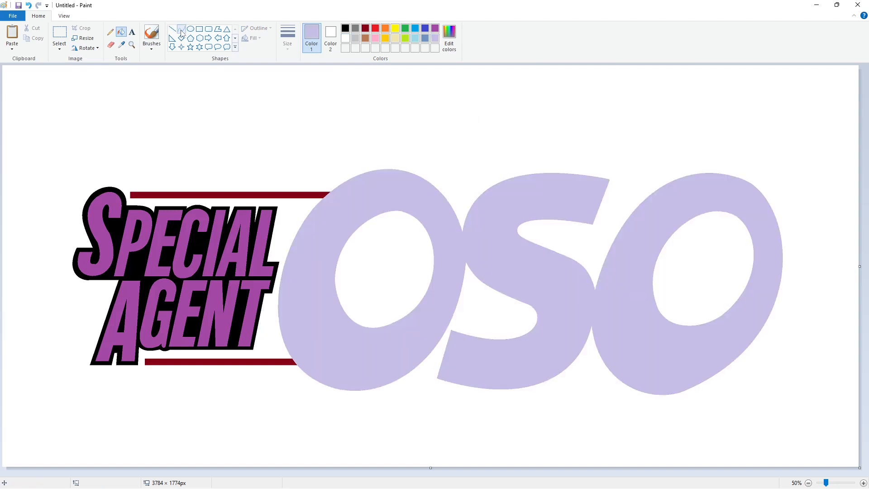
click(345, 28)
click(288, 36)
click(299, 97)
drag(340, 192, 461, 233)
mouse_move(401, 213)
mouse_down()
mouse_move(435, 168)
mouse_move(445, 171)
mouse_up()
drag(339, 194, 460, 234)
mouse_move(401, 212)
mouse_down()
mouse_move(394, 162)
mouse_move(444, 175)
mouse_up()
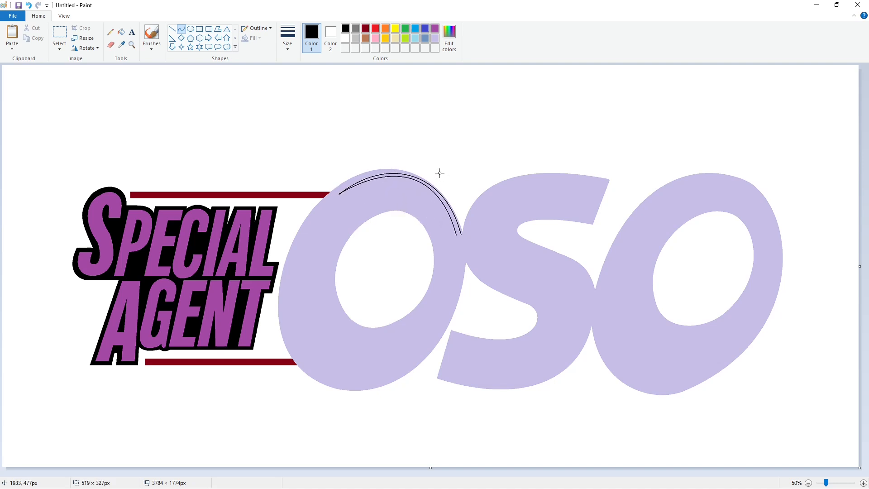
drag(334, 248, 413, 317)
mouse_move(372, 283)
mouse_down()
mouse_move(362, 286)
mouse_move(358, 351)
mouse_up()
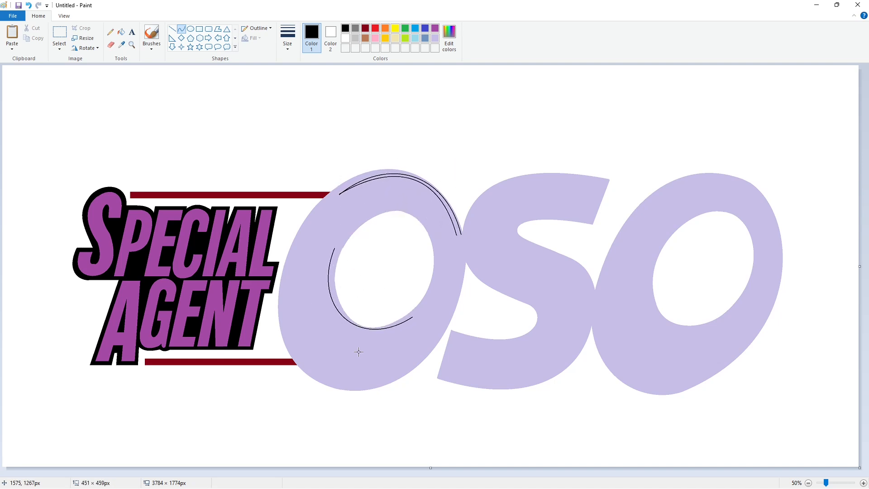
key(ctrl+z)
Draw two thin black arcs forming a crescent around the lower left of the first O's inner oval
drag(335, 248, 412, 316)
drag(372, 283, 359, 355)
drag(333, 248, 413, 318)
mouse_move(372, 283)
mouse_down()
mouse_move(326, 287)
mouse_move(347, 362)
mouse_up()
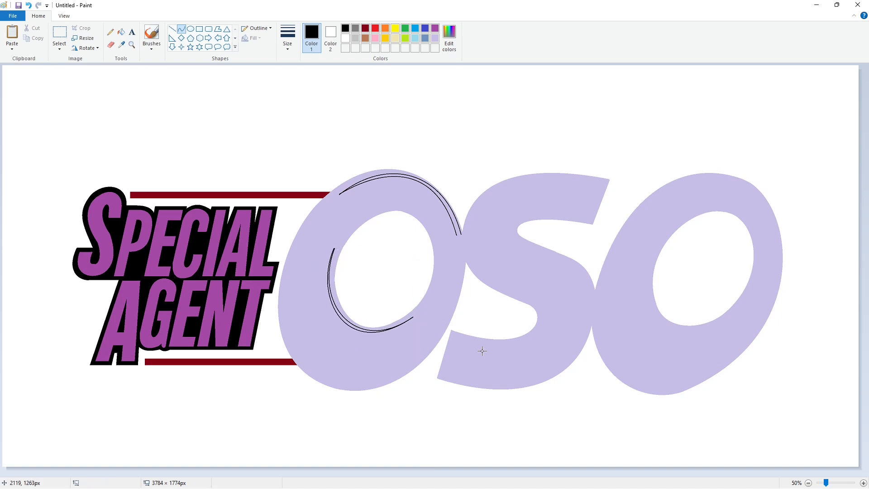
Close the wide end of the upper crescent with a short line and fill both crescents black
click(864, 483)
drag(390, 473, 582, 473)
drag(525, 412, 531, 412)
click(576, 415)
click(121, 32)
click(475, 313)
scroll(359, 314, down, 5)
click(325, 288)
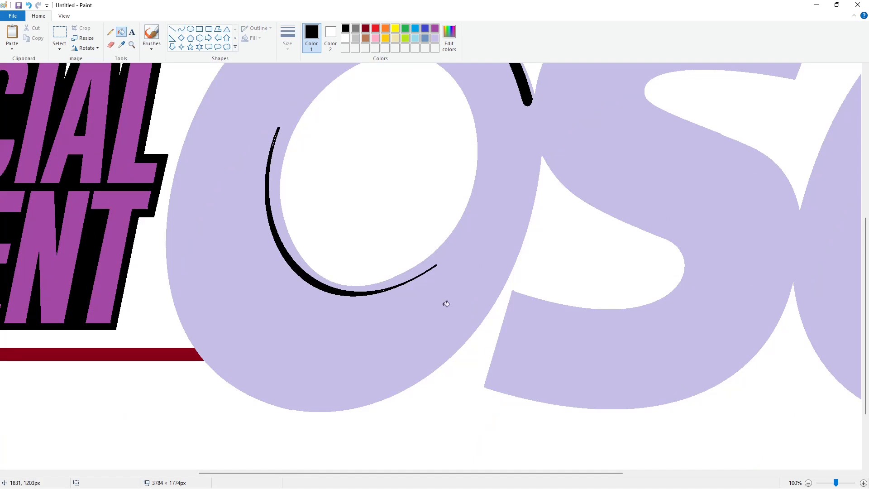
Try white for both crescents on the first O, restoring their black fill
scroll(446, 303, up, 5)
click(346, 38)
click(480, 119)
click(311, 367)
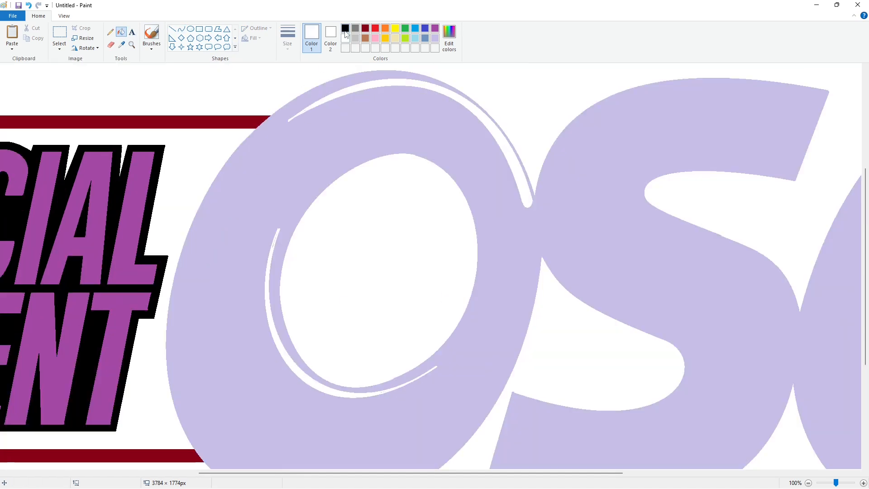
click(345, 28)
click(337, 97)
click(320, 382)
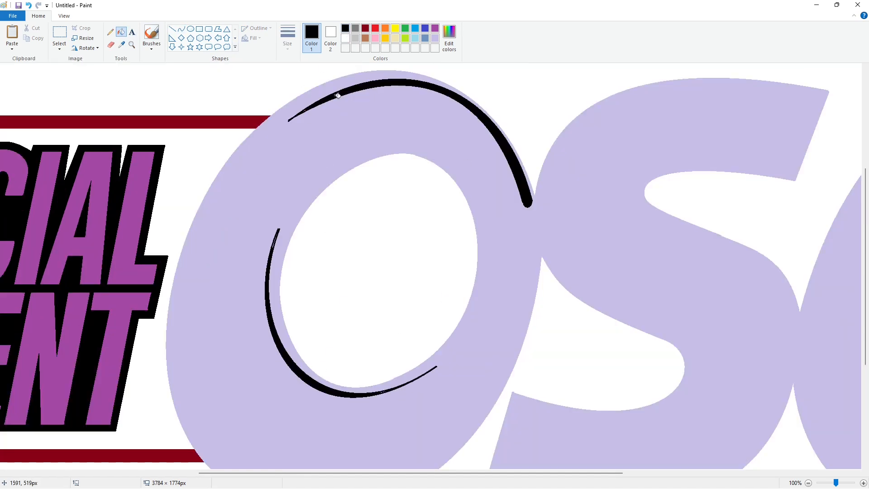
Touch up the thin parts of the crescents on the first O with a black pencil
click(110, 33)
click(289, 40)
click(299, 64)
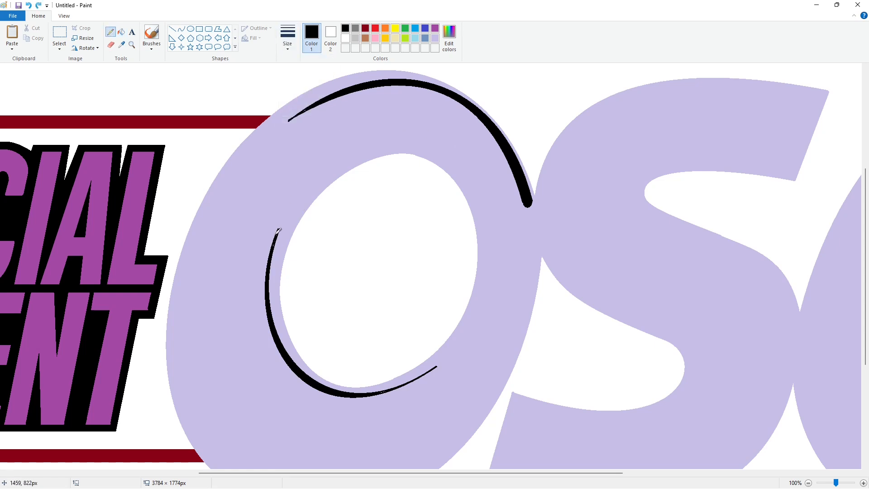
click(808, 483)
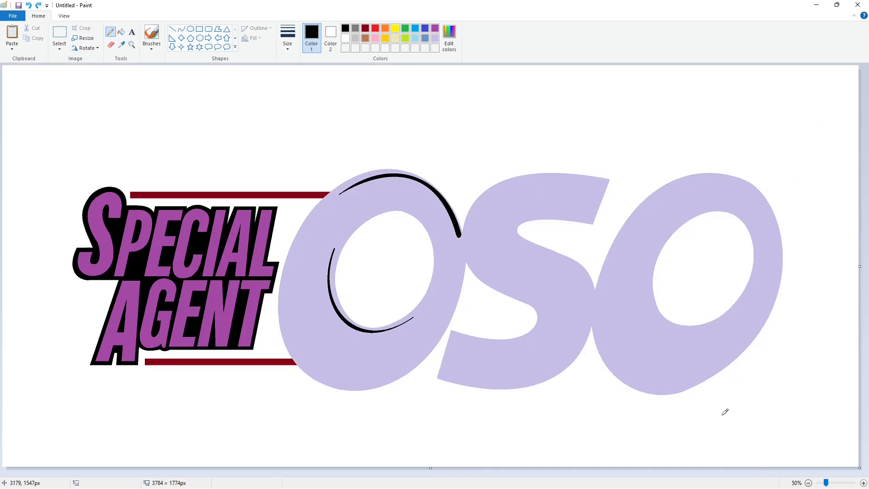
Draw two thin black arcs forming a narrow crescent just inside the upper edge of the S
click(181, 29)
drag(604, 181, 491, 195)
mouse_move(543, 178)
mouse_down()
mouse_move(547, 171)
mouse_move(505, 175)
mouse_move(602, 181)
mouse_move(546, 173)
mouse_up()
drag(520, 179, 510, 175)
click(639, 218)
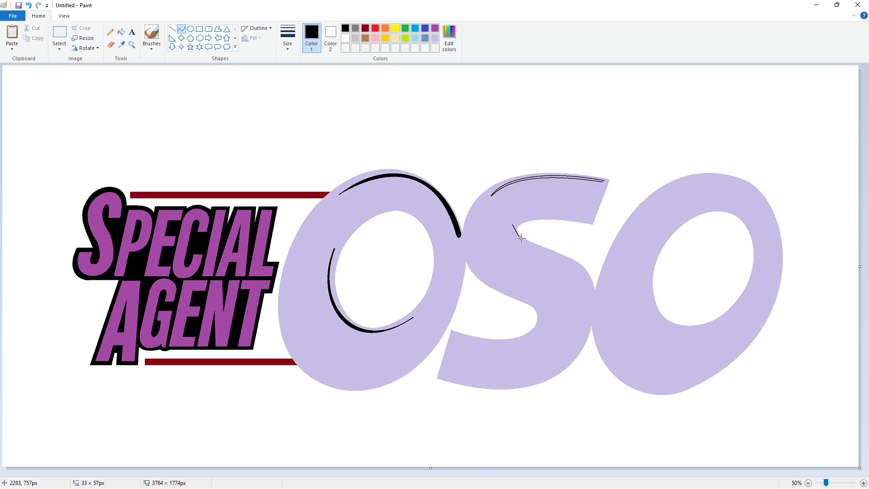
Draw two nearly parallel thin black curves along the middle diagonal of the S, just inside its edge
drag(535, 246, 591, 290)
drag(554, 258, 589, 264)
drag(584, 284, 588, 289)
drag(556, 262, 582, 265)
click(636, 274)
Draw two thin black arcs forming a narrow crescent along the upper edge of the S's lower arm
mouse_move(454, 335)
mouse_down()
mouse_move(535, 335)
mouse_move(514, 345)
mouse_move(460, 333)
mouse_up()
key(ctrl+z)
mouse_move(520, 338)
mouse_down()
mouse_move(487, 346)
mouse_move(455, 336)
mouse_up()
drag(471, 338, 487, 349)
Close the wide open ends of the crescents on the S with short black strokes
click(837, 476)
click(840, 480)
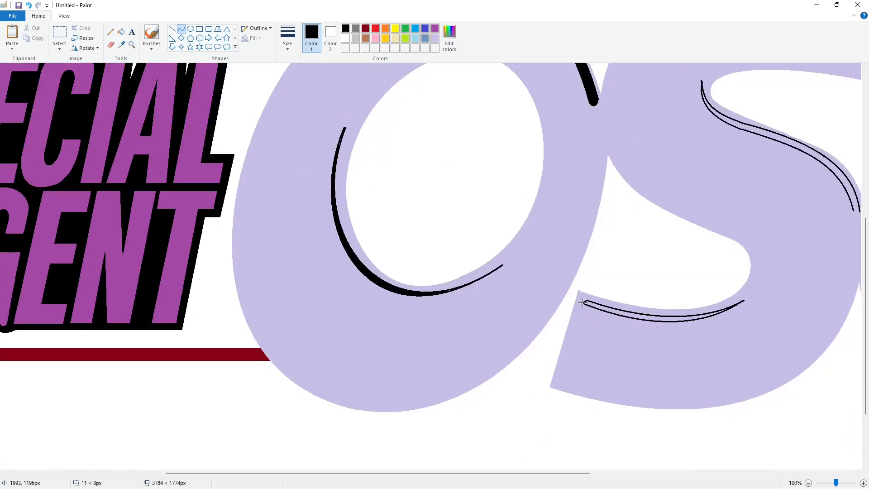
scroll(509, 417, up, 3)
scroll(510, 411, right, 7)
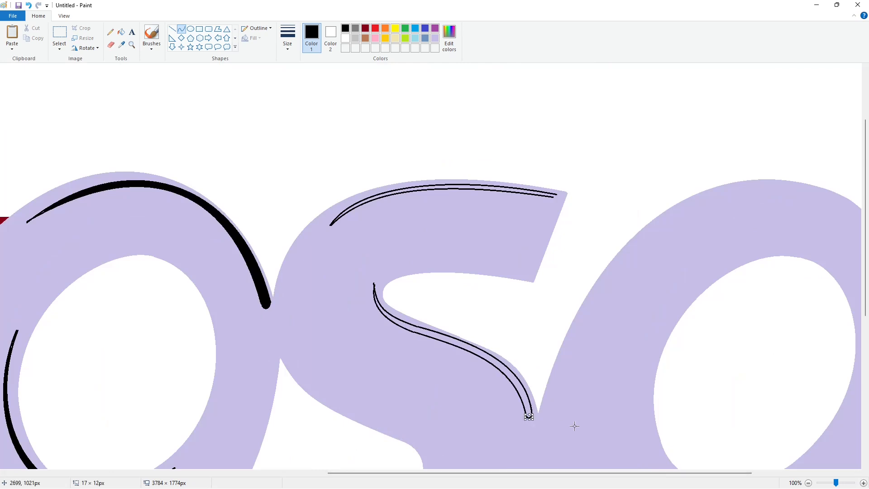
drag(554, 197, 557, 199)
Fill the upper, middle and lower crescents on the S black
click(122, 33)
click(493, 192)
click(485, 353)
scroll(485, 353, down, 5)
click(330, 314)
scroll(330, 314, up, 2)
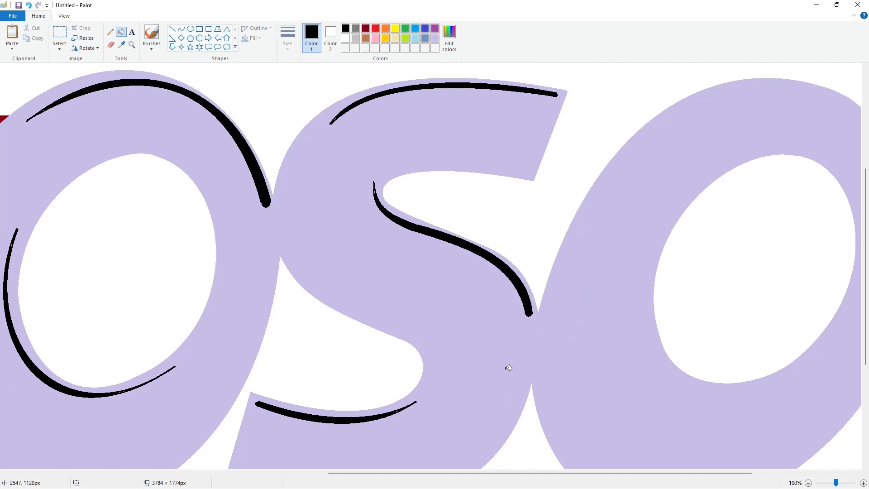
Trim the ends of the black crescents on the first O and the S with short lavender lines
scroll(599, 352, down, 2)
click(435, 39)
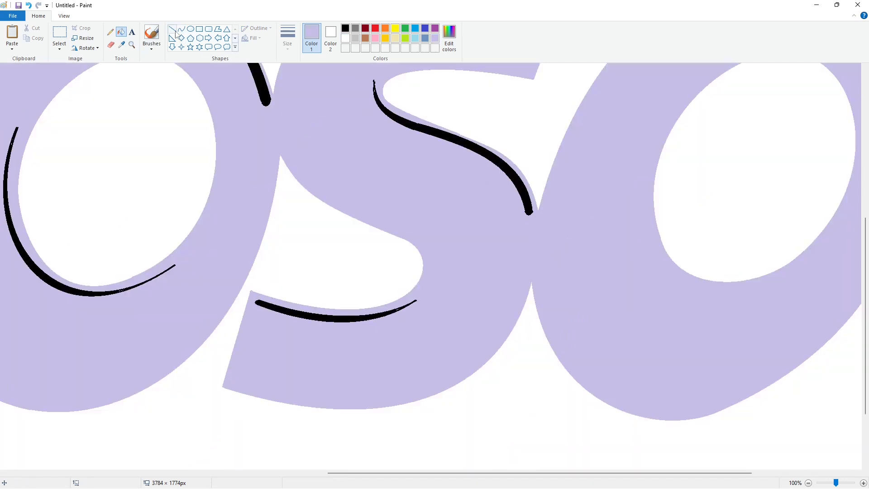
click(172, 29)
drag(534, 209, 532, 218)
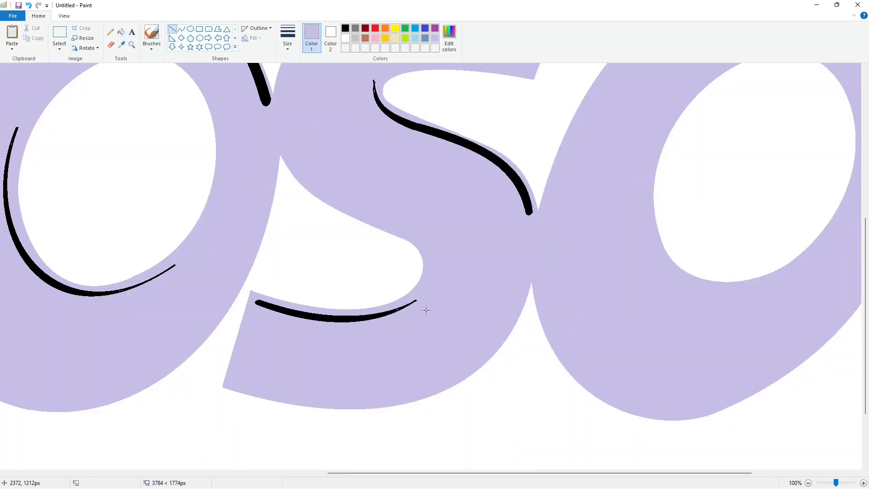
scroll(470, 294, up, 4)
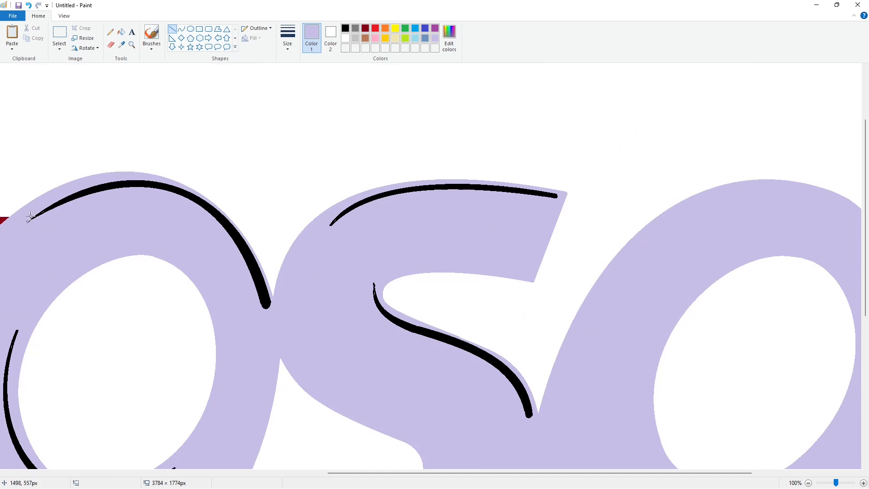
scroll(83, 255, down, 4)
ctrl+scroll(691, 387, down, 1)
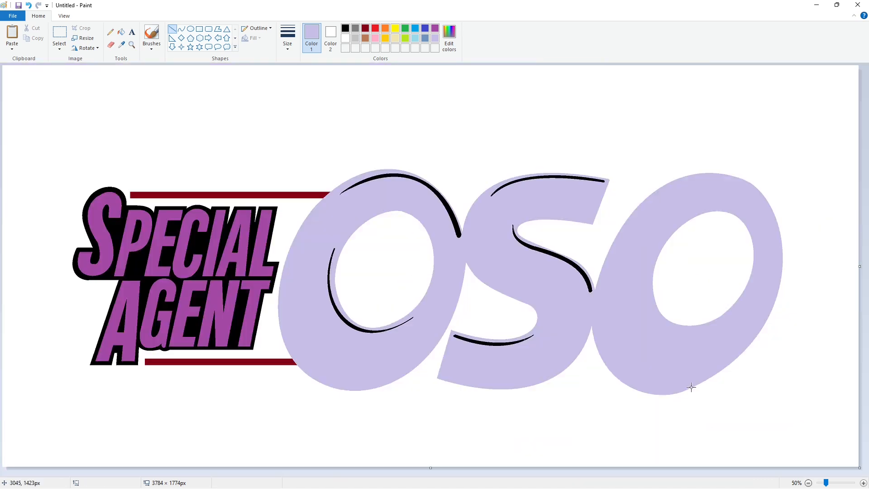
Draw a thin black arc just inside the upper right edge of the last O
click(181, 28)
click(345, 28)
drag(667, 188, 772, 292)
mouse_move(719, 240)
mouse_down()
mouse_move(729, 186)
mouse_move(799, 205)
mouse_up()
click(834, 297)
Try a second thin black arc beside the first one on the last O's upper right edge
drag(668, 188, 772, 291)
drag(746, 240, 726, 163)
drag(729, 170, 791, 189)
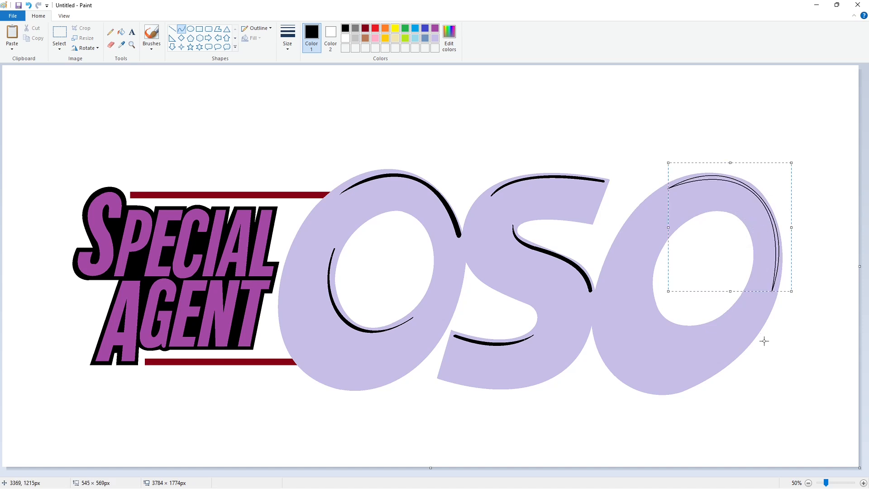
key(ctrl+z)
click(863, 483)
drag(383, 473, 803, 444)
scroll(733, 362, down, 3)
drag(480, 212, 689, 416)
drag(634, 271, 629, 154)
drag(674, 195, 730, 229)
key(ctrl+z)
Complete the crescent along the last O's upper right edge with a second black arc and fill it black
scroll(536, 223, down, 2)
scroll(536, 223, up, 1)
scroll(537, 222, up, 2)
drag(480, 211, 689, 416)
drag(589, 312, 611, 150)
mouse_move(679, 217)
mouse_down()
mouse_move(730, 239)
mouse_move(735, 234)
mouse_up()
click(123, 35)
click(669, 233)
click(808, 483)
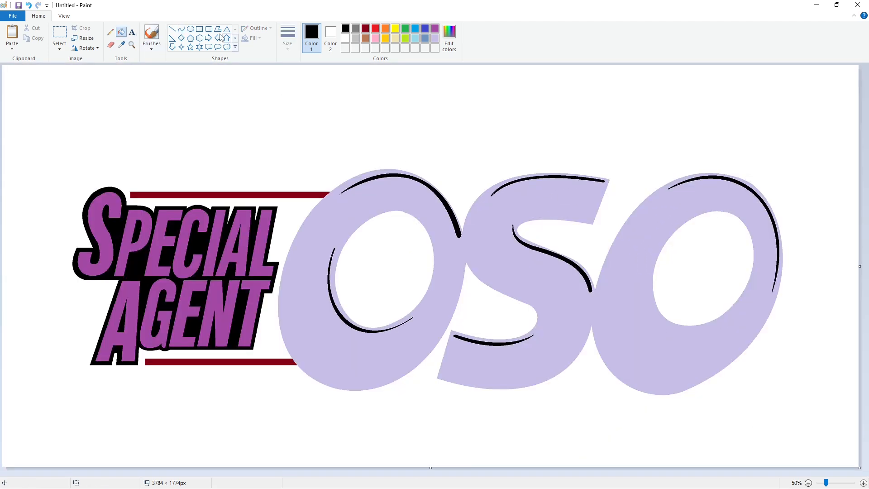
Draw two black arcs forming a crescent around the lower left of the last O's inner oval and fill it black
click(182, 30)
drag(655, 252, 727, 319)
drag(654, 294, 674, 362)
click(864, 483)
scroll(490, 413, down, 3)
drag(378, 473, 732, 474)
drag(590, 236, 731, 368)
drag(652, 327, 544, 336)
drag(620, 392, 614, 445)
click(120, 31)
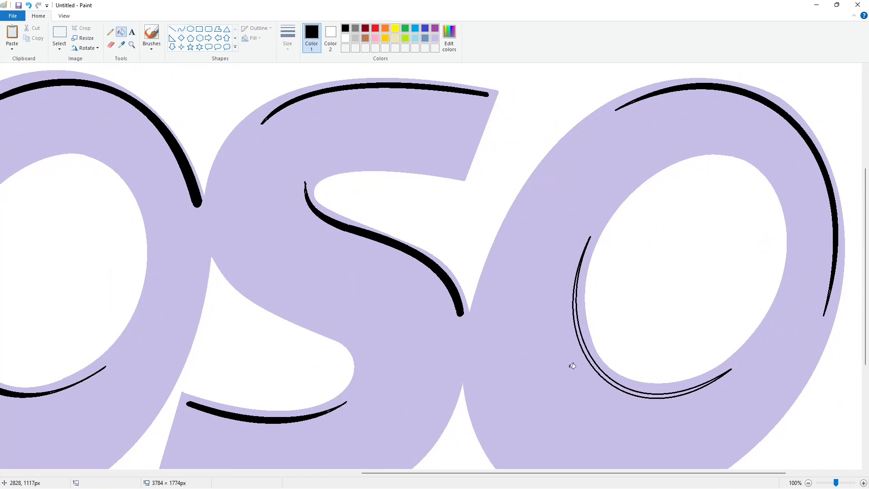
click(597, 367)
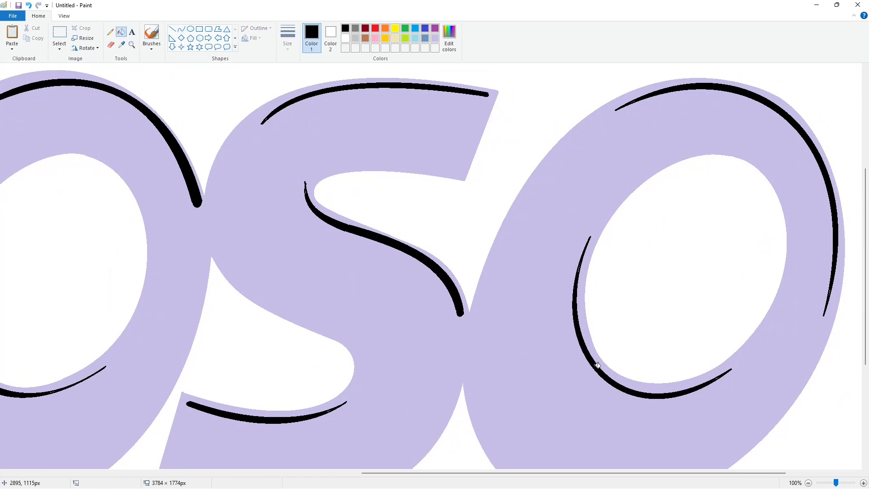
Fill the OSO letters brown
click(434, 28)
click(366, 38)
click(380, 374)
Fill all the black crescents on the OSO letters lavender
drag(390, 473, 160, 466)
click(435, 38)
click(347, 188)
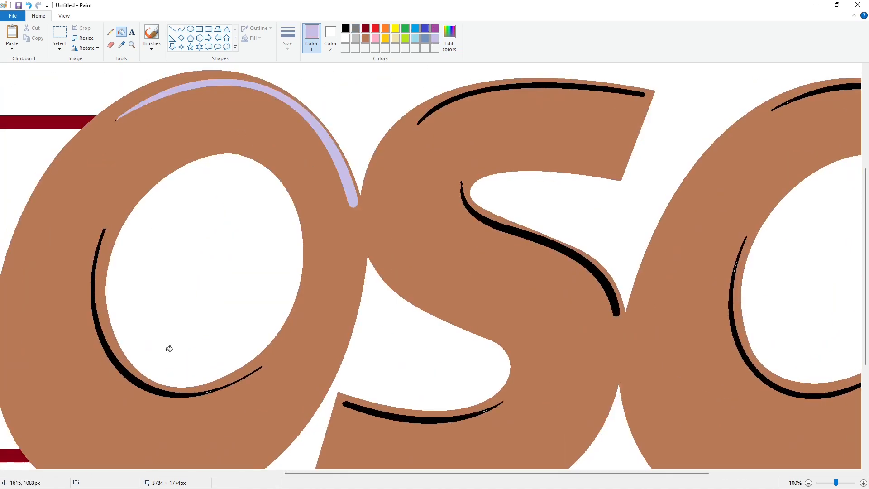
click(125, 365)
click(500, 223)
click(528, 85)
click(436, 420)
click(779, 390)
drag(632, 473, 752, 466)
click(739, 171)
Touch up the thin upper end of the S's middle highlight with a short brown line
click(365, 38)
click(172, 29)
drag(215, 190, 224, 166)
click(809, 482)
Add the text "Disney" in black Waltograph in the empty area above the title
click(132, 32)
click(228, 147)
text(Disney)
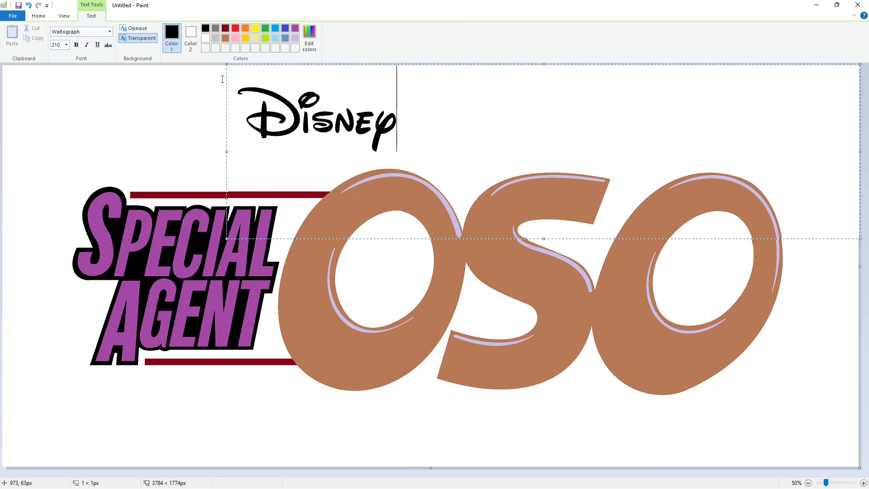
Set the Disney text to font size 190 and place it just above the upper bar over SPECIAL
drag(221, 62, 143, 103)
key(ctrl+a)
click(66, 45)
text(190)
key(Return)
click(90, 120)
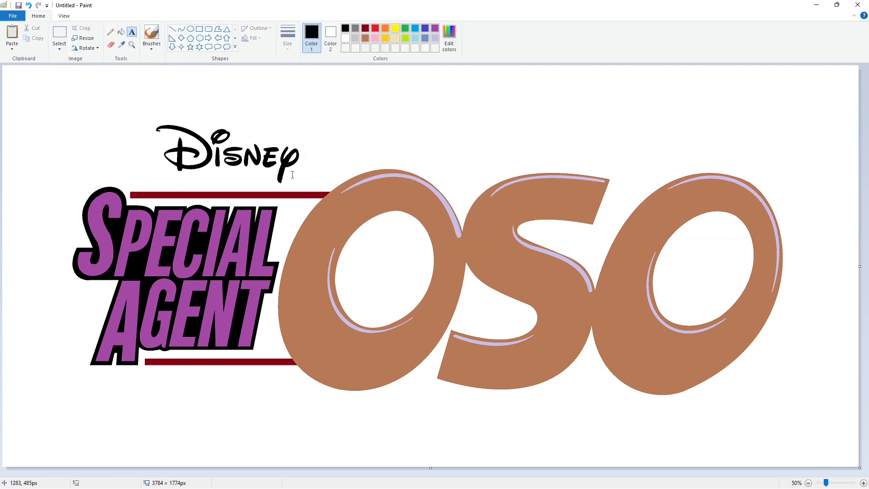
Create a custom light pink by raising the luminosity of the palette red
click(375, 29)
click(450, 39)
drag(530, 226, 531, 198)
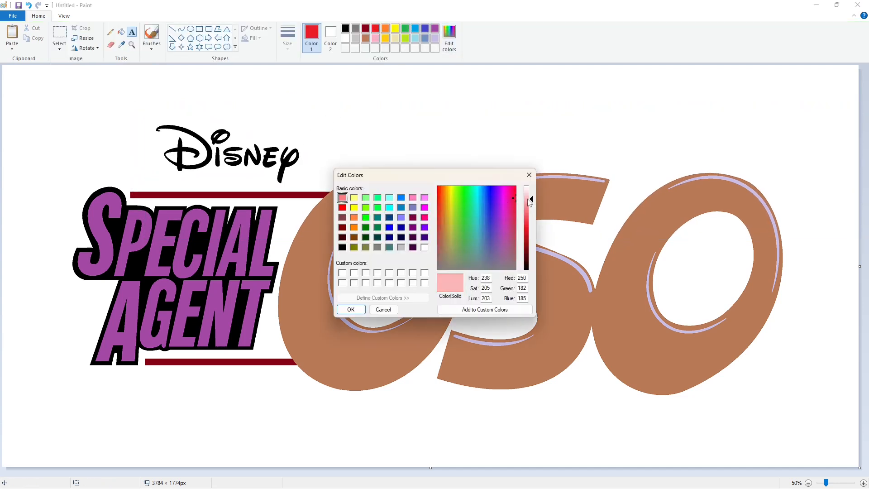
click(351, 310)
Create a custom teal starting from the palette green
click(405, 29)
click(456, 46)
click(472, 228)
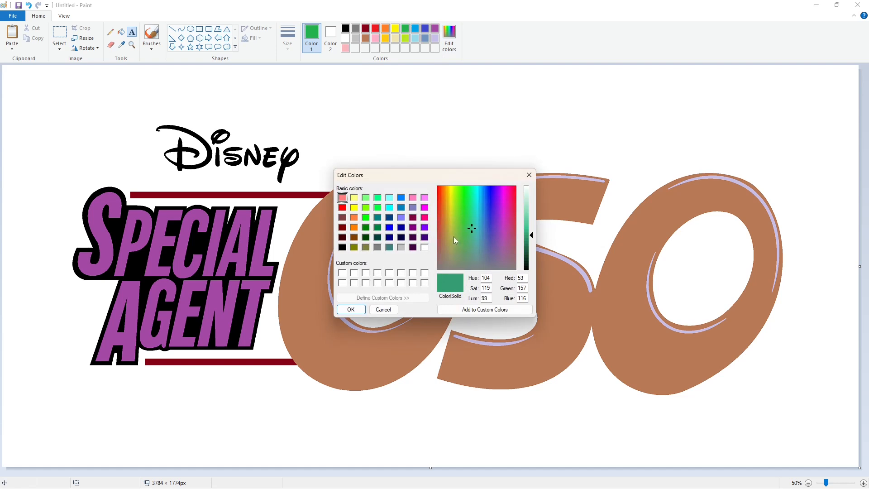
click(351, 309)
Fill the black contour and the letter counters of the SPECIAL AGENT title with the custom teal
click(121, 31)
click(126, 217)
click(138, 230)
click(240, 242)
click(125, 323)
Fill every letter of the Disney text with the custom teal
click(213, 153)
click(218, 138)
click(218, 156)
click(232, 157)
click(250, 153)
click(267, 161)
click(281, 174)
Fill all the letters of SPECIAL gold
click(385, 38)
click(101, 221)
click(123, 215)
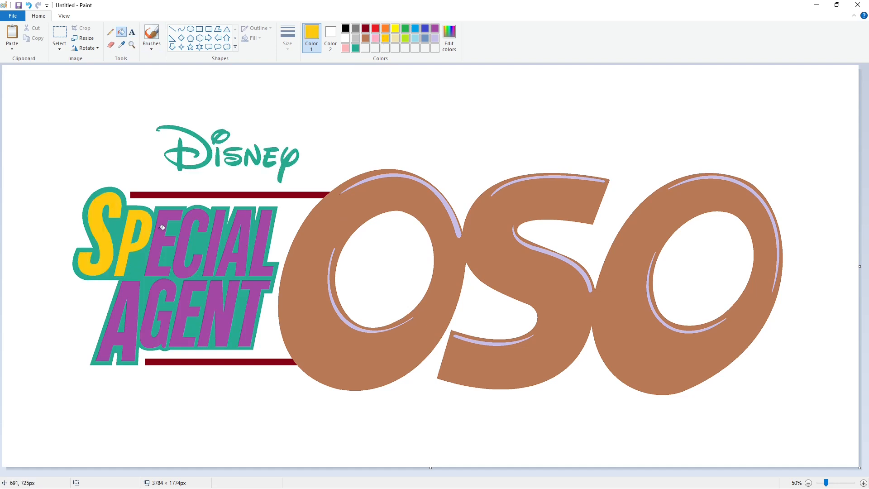
click(156, 245)
click(184, 240)
click(218, 242)
click(230, 250)
click(258, 257)
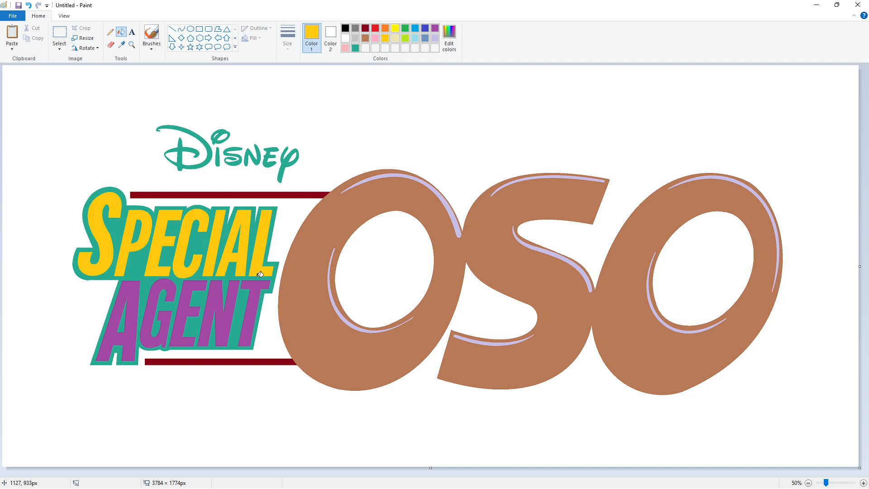
Fill all the letters of AGENT gold
click(243, 300)
click(220, 312)
click(187, 312)
click(159, 312)
click(134, 292)
Fill the bars above and below the title with the custom teal
click(356, 48)
click(268, 195)
click(246, 361)
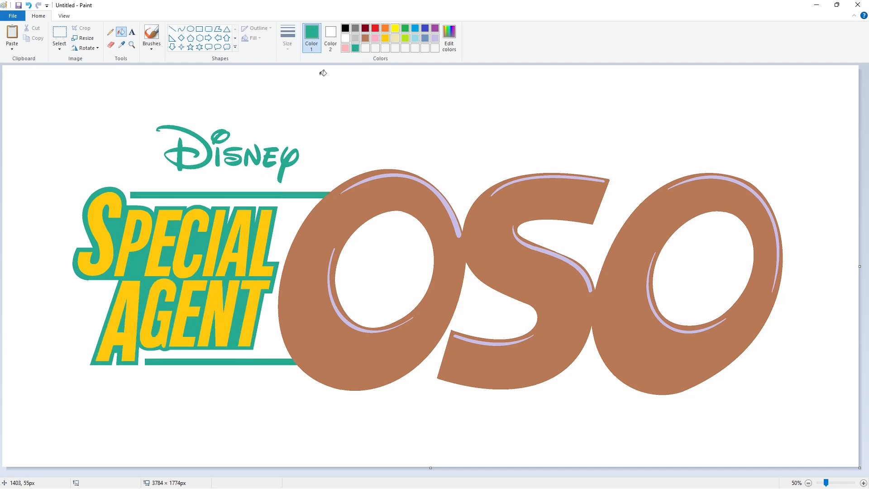
Create a darker shade of the custom teal and refill the SPECIAL AGENT title's contour with it
click(449, 36)
click(531, 242)
click(351, 311)
click(240, 306)
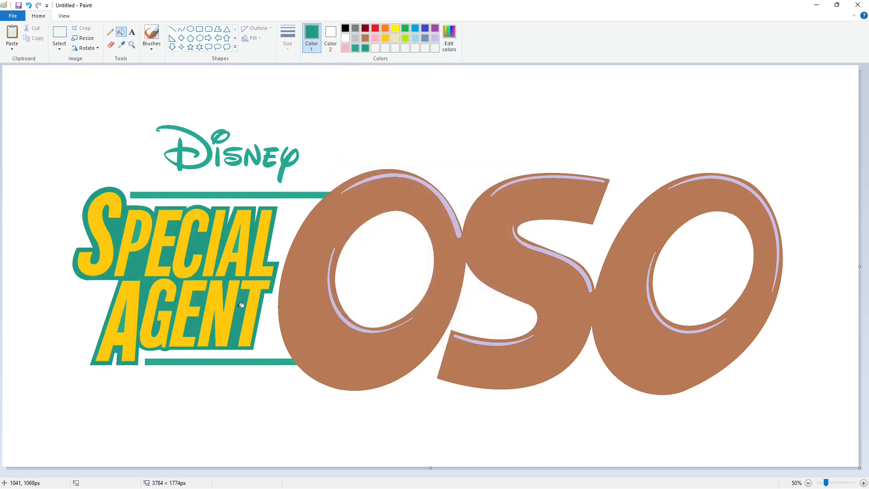
Refill both horizontal bars and every letter of the Disney text with the darker teal
click(171, 361)
click(305, 195)
click(280, 173)
click(267, 165)
click(257, 162)
click(233, 162)
click(216, 164)
click(214, 141)
click(212, 152)
Fill the OSO letters red and recolor their curved highlights with the custom light pink
click(375, 28)
click(452, 265)
click(346, 48)
click(453, 213)
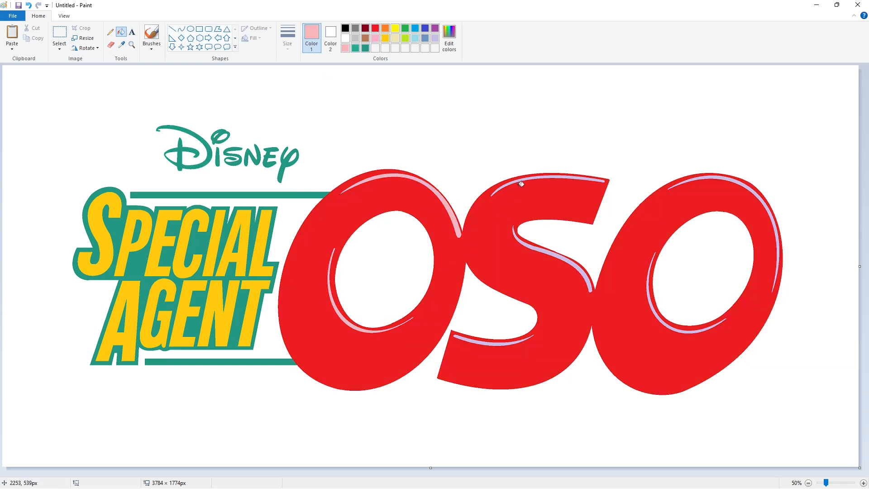
click(577, 265)
click(487, 341)
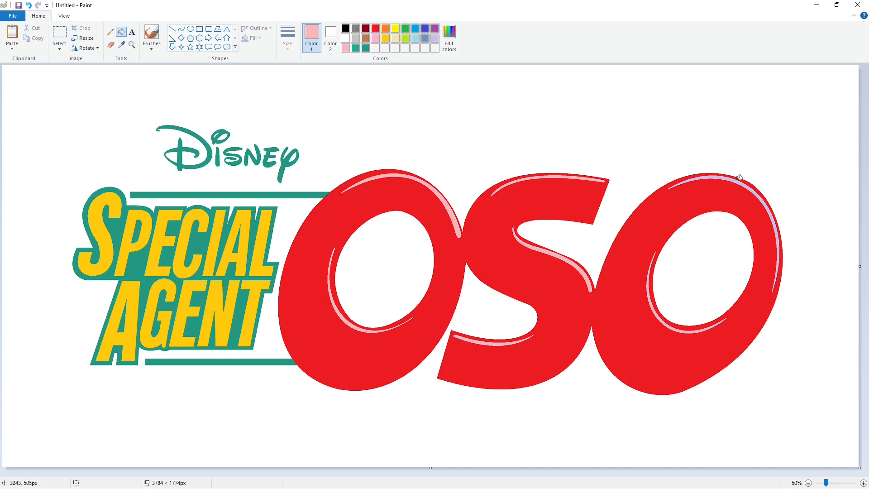